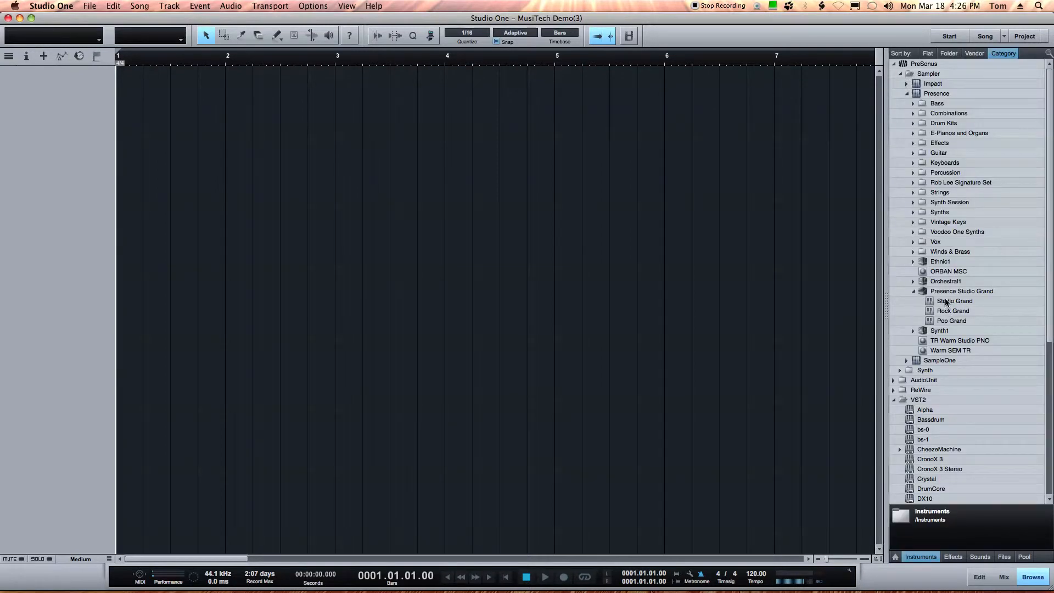
Add a Presence Studio Grand instrument track and audition it on the plugin's keyboard
drag(946, 301, 297, 102)
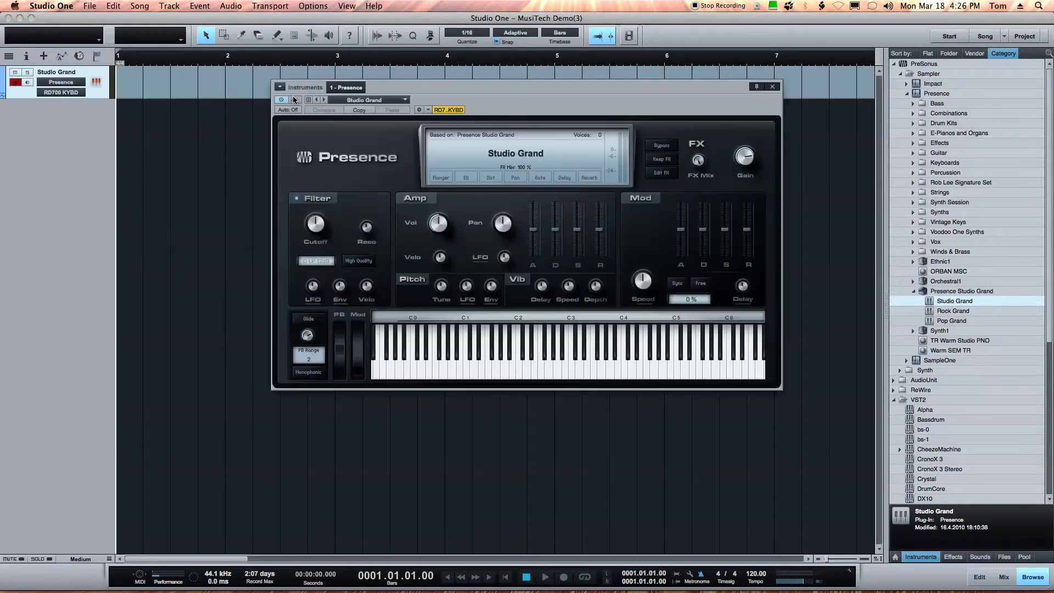
drag(407, 94, 301, 193)
click(388, 456)
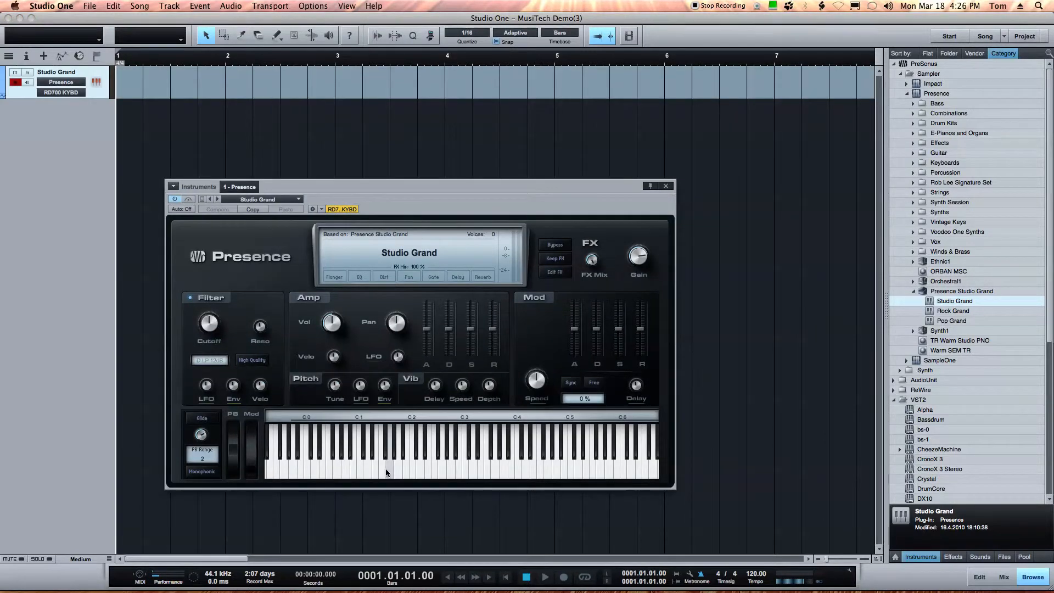
mouse_move(442, 472)
mouse_down()
mouse_move(496, 466)
mouse_move(420, 468)
mouse_move(502, 467)
mouse_up()
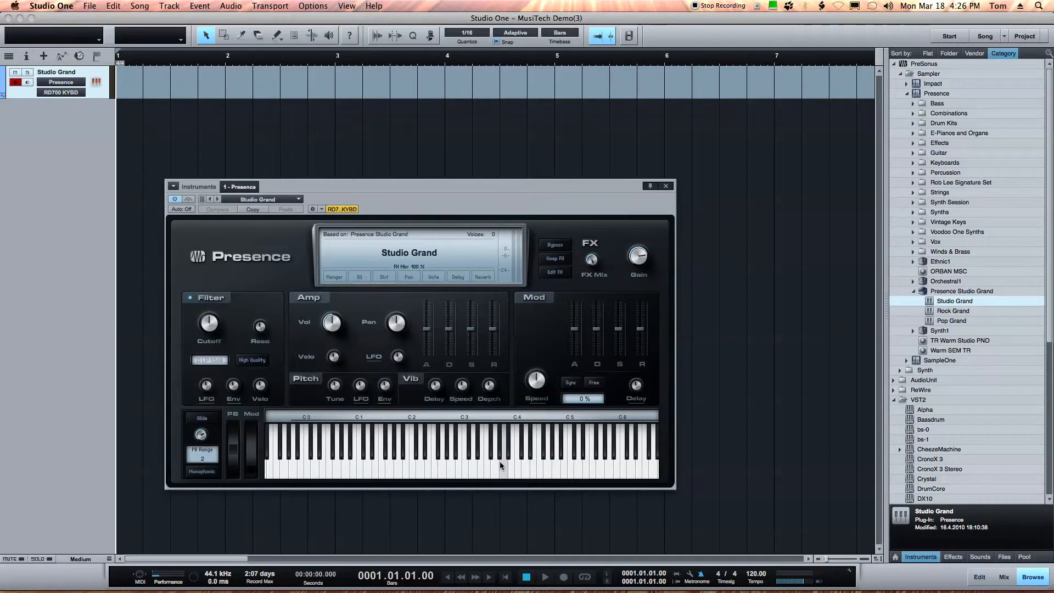
drag(469, 461, 371, 466)
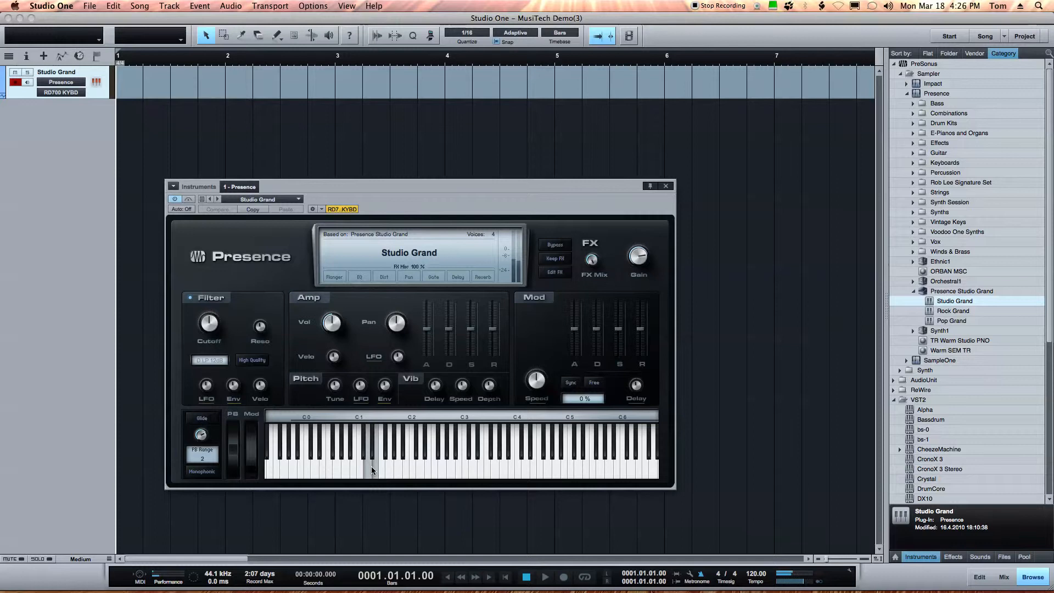
click(439, 461)
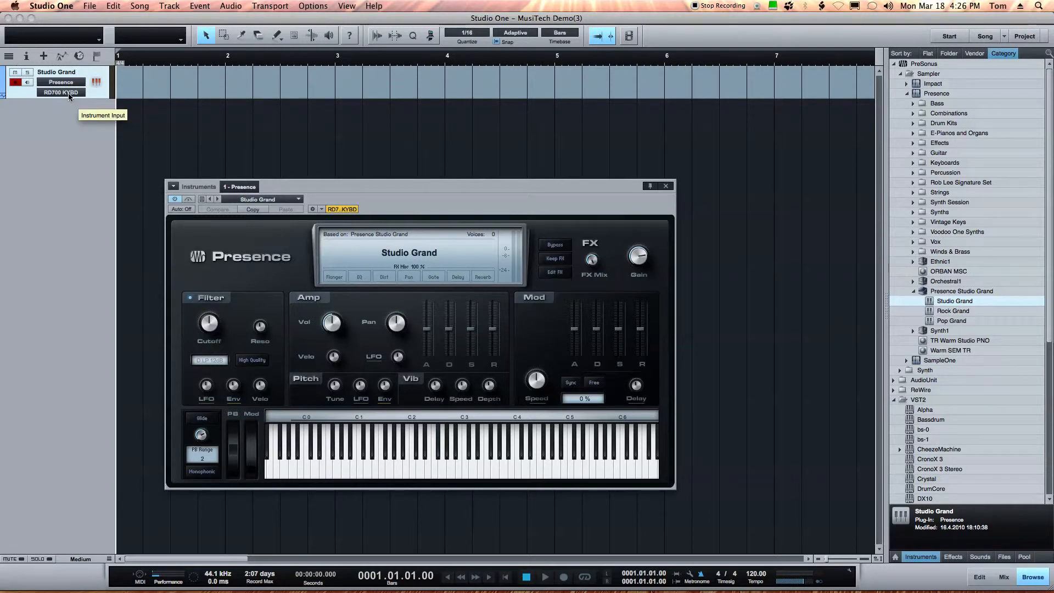
Record-enable the track and record a short MIDI piano part starting at bar 1
click(26, 82)
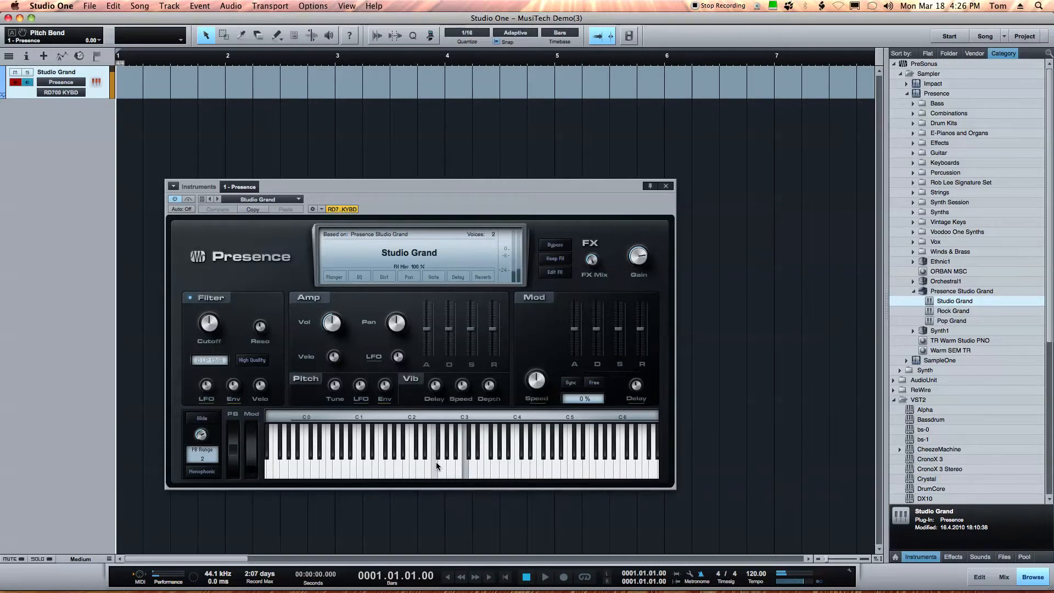
drag(390, 191, 423, 134)
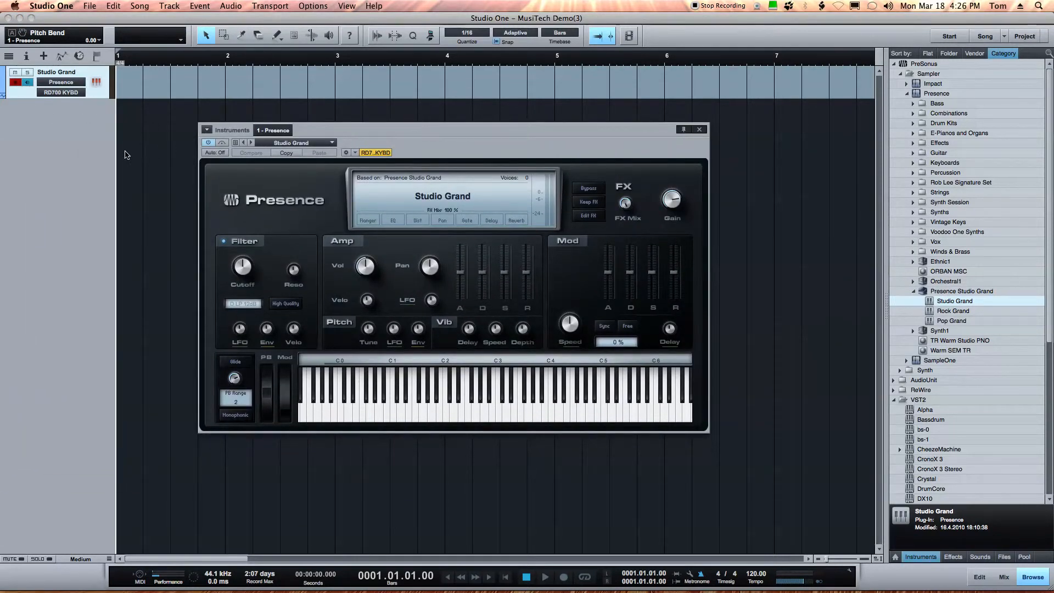
key(KP_Multiply)
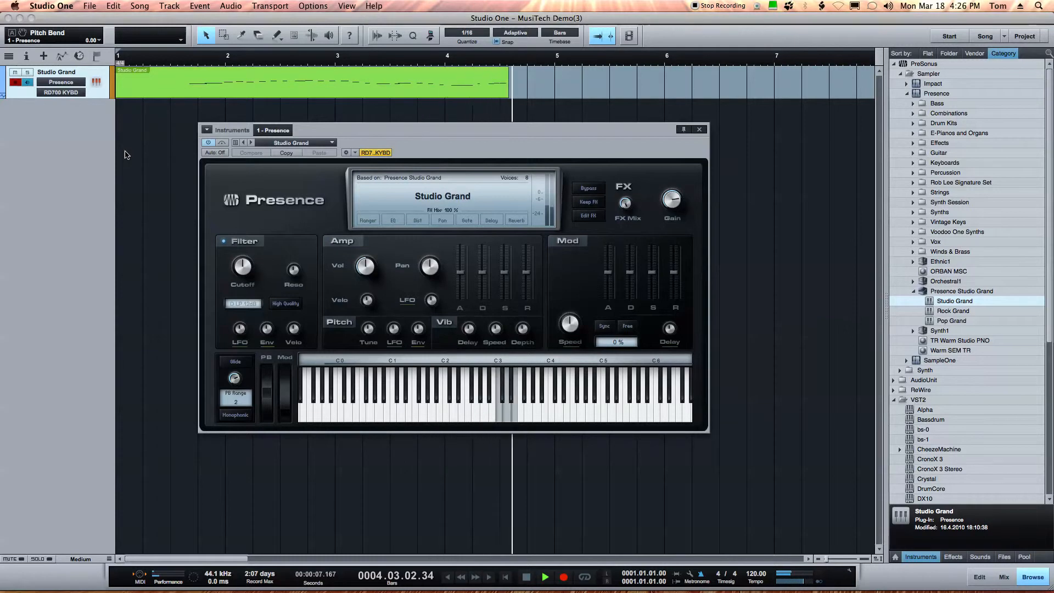
key(space)
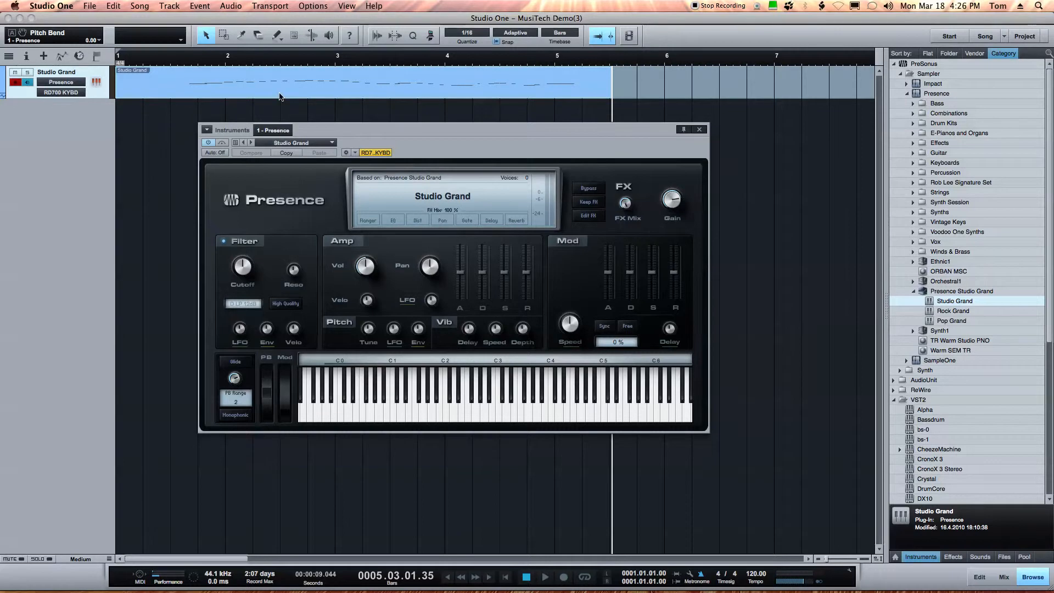
Open the recorded part in the piano roll and move the E3 note up to C4
double_click(260, 95)
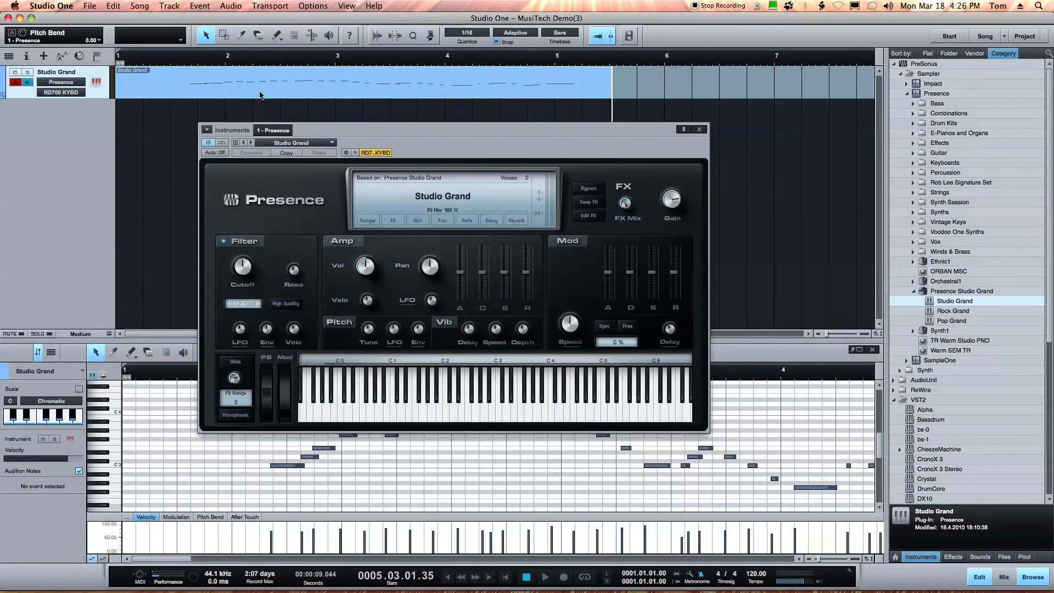
drag(388, 130, 0, 169)
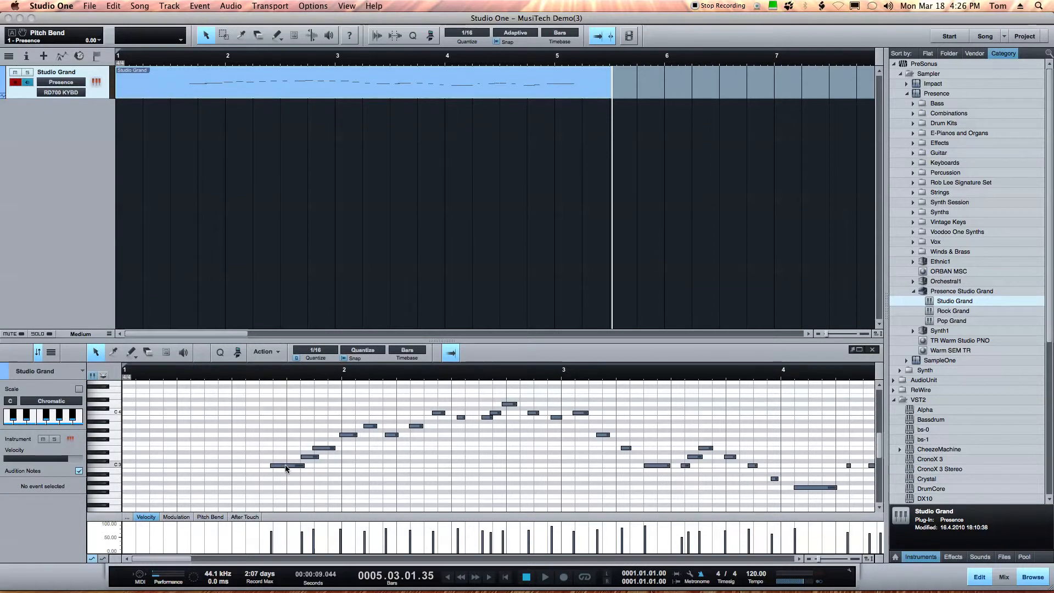
click(288, 466)
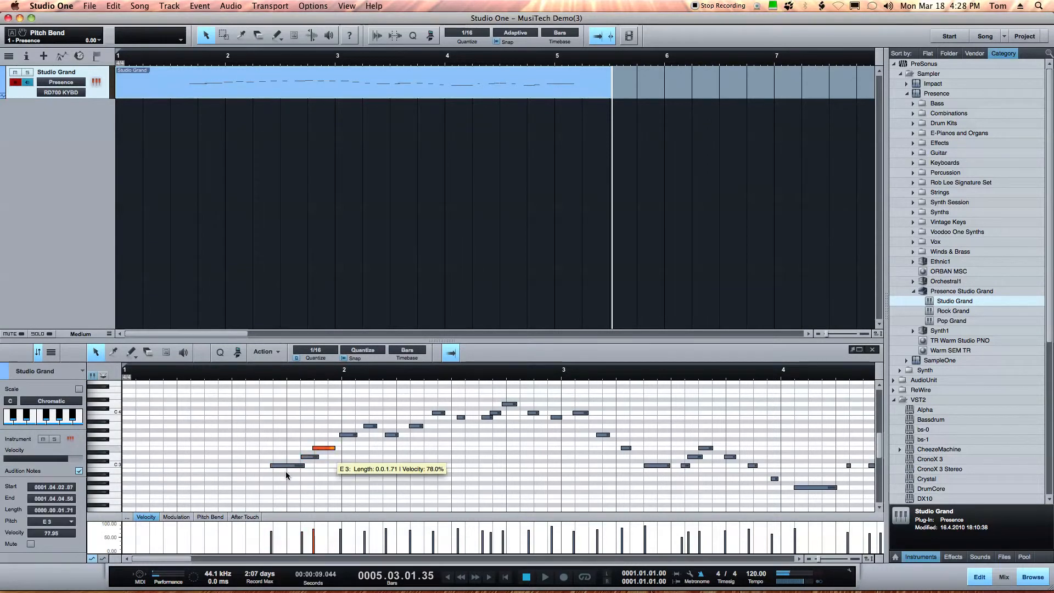
drag(283, 465, 283, 414)
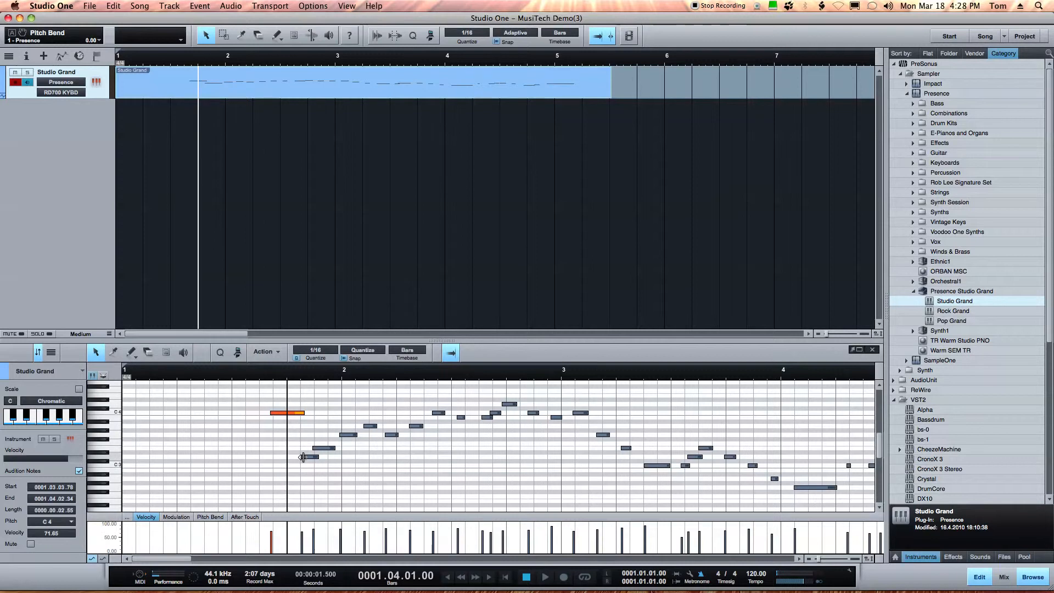
Play back the edited part from its beginning
click(262, 377)
key(space)
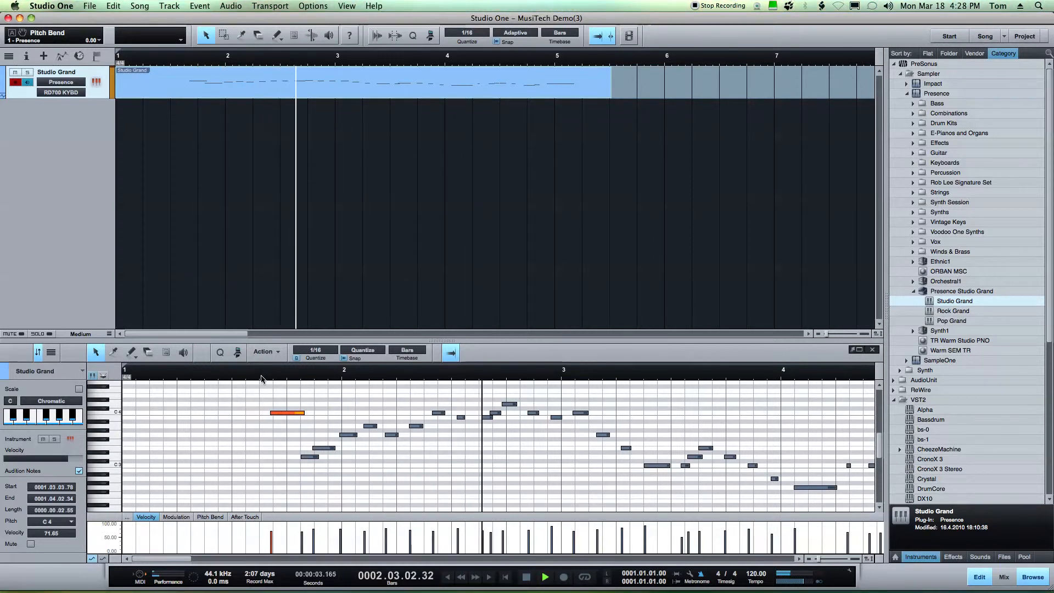
key(space)
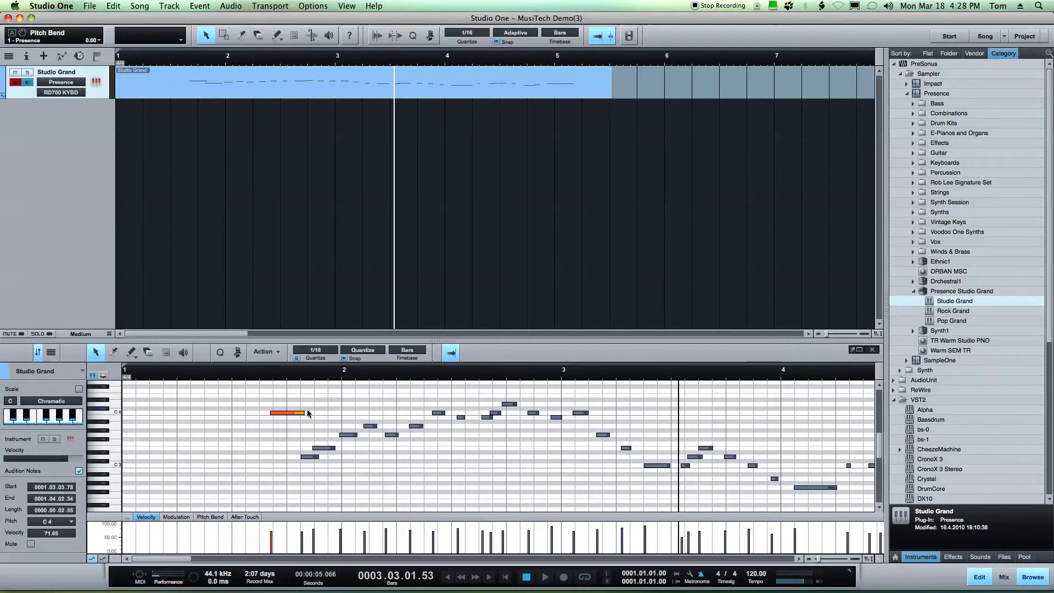
click(261, 374)
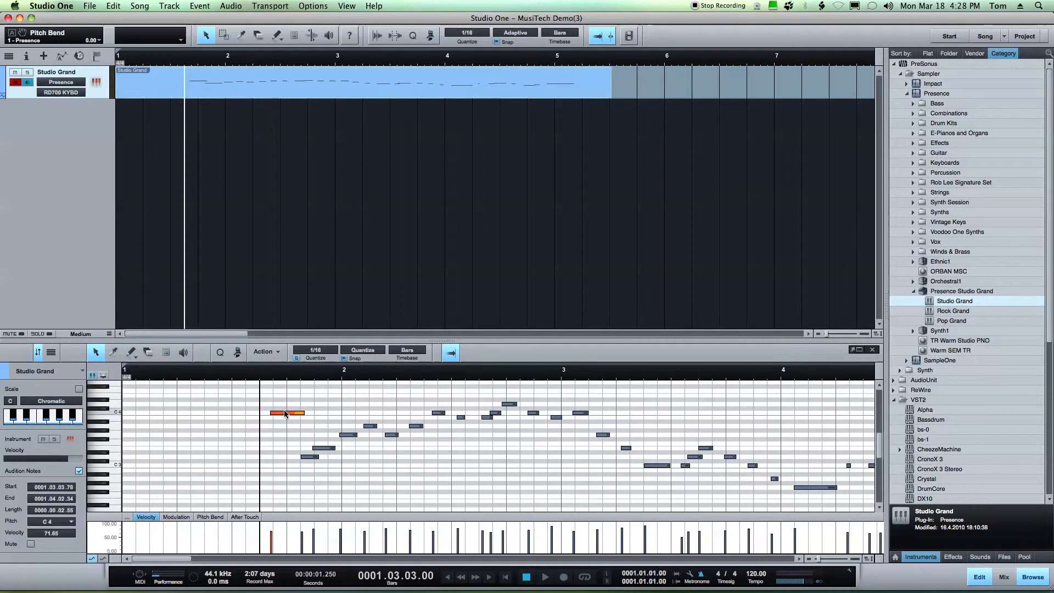
Shift the C4 note earlier and move a later note up to G3, then play the part back
mouse_move(282, 415)
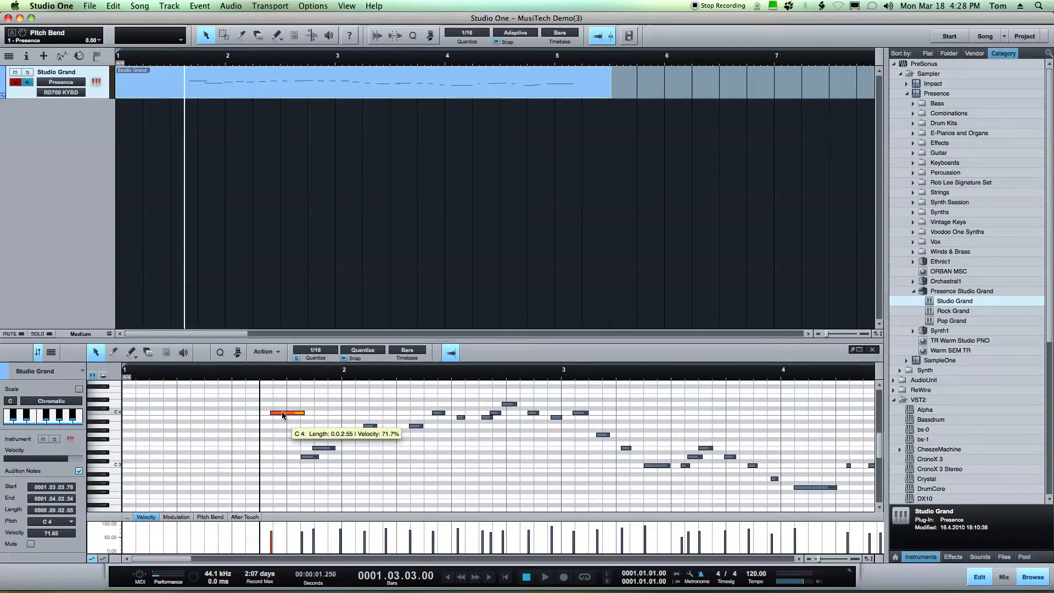
drag(283, 415, 247, 410)
drag(308, 457, 330, 435)
click(208, 376)
key(space)
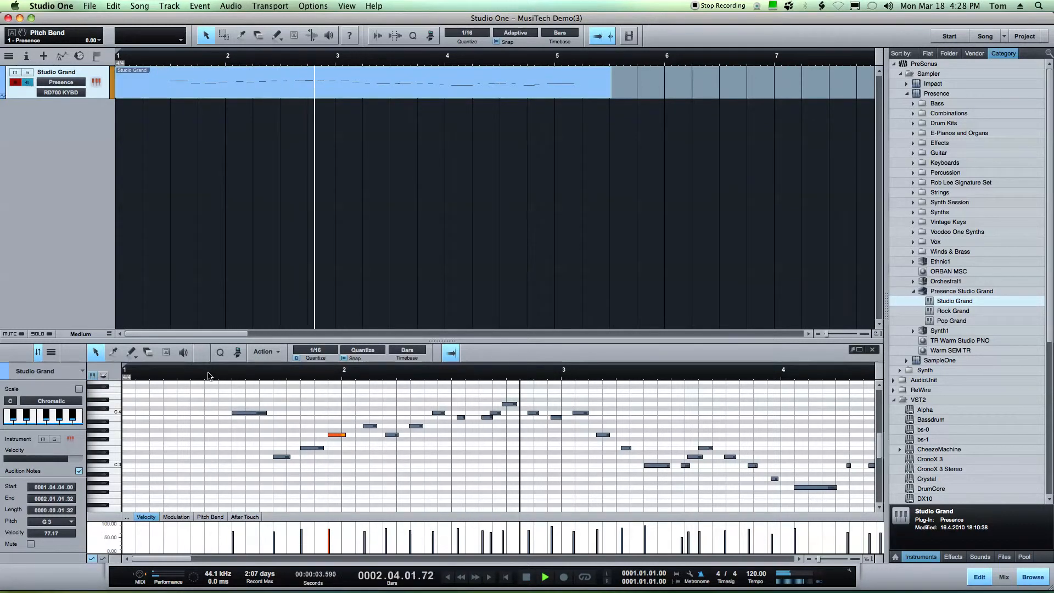
key(space)
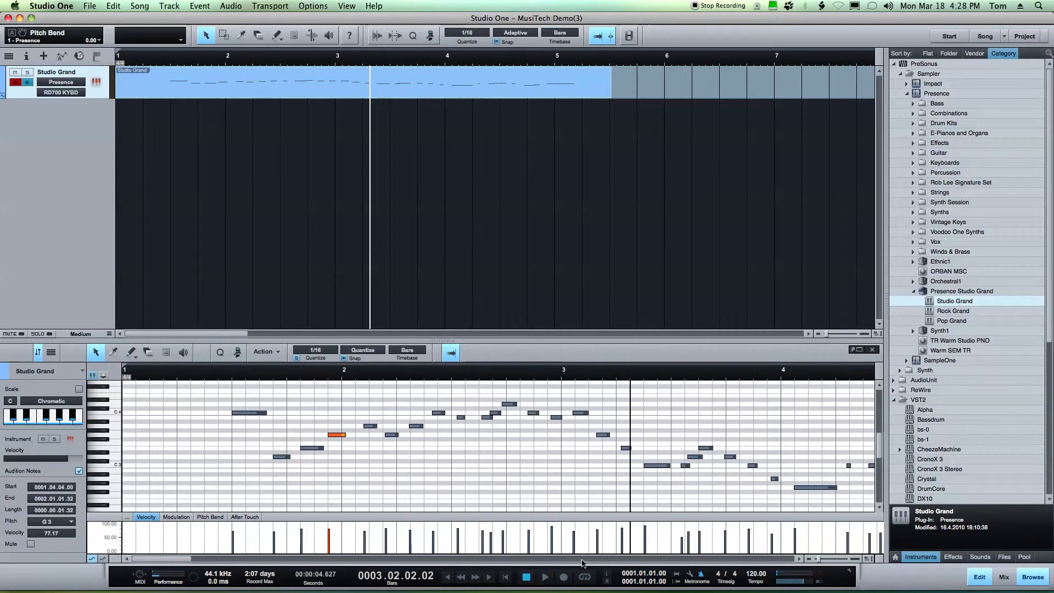
Set the song tempo to 250 BPM and play back the part
double_click(748, 575)
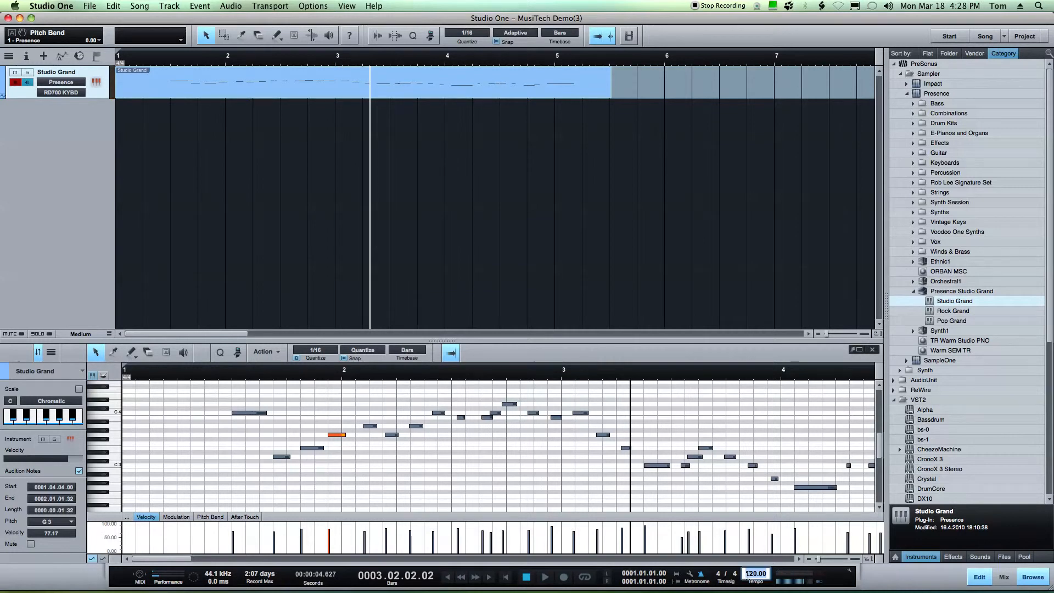
text(250)
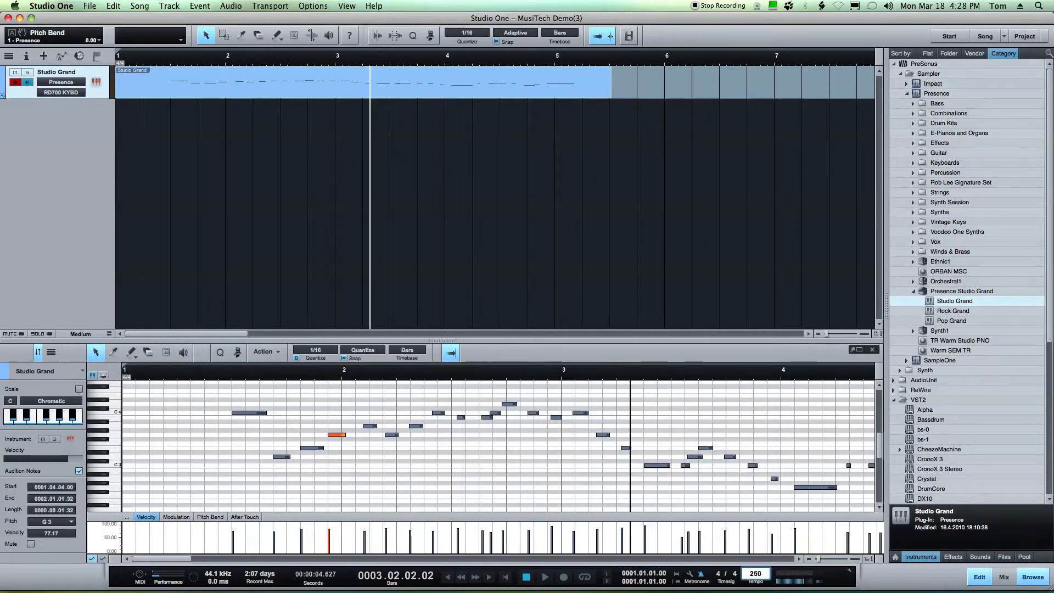
key(Return)
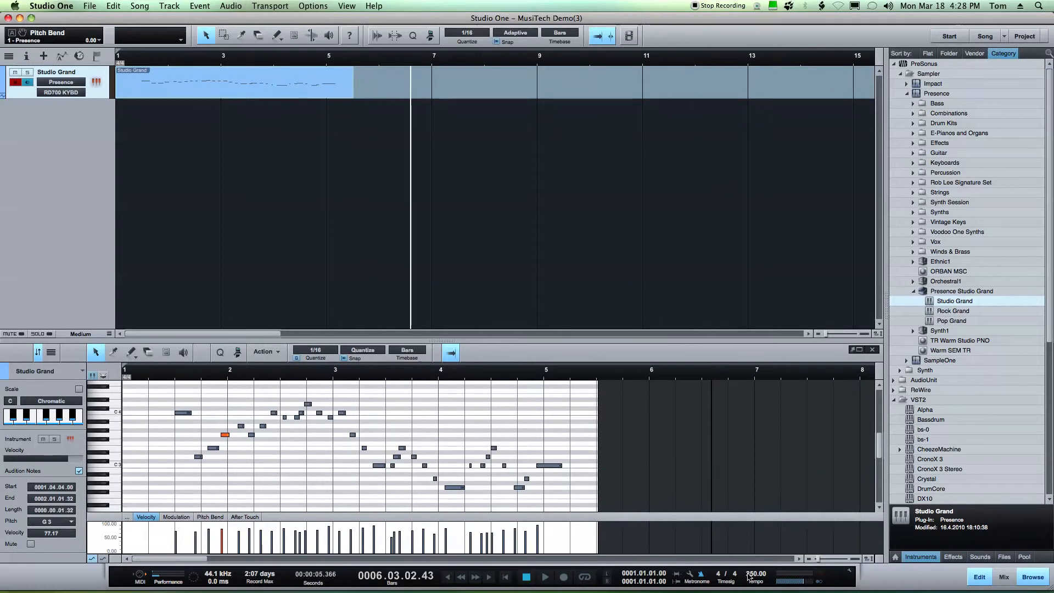
key(space)
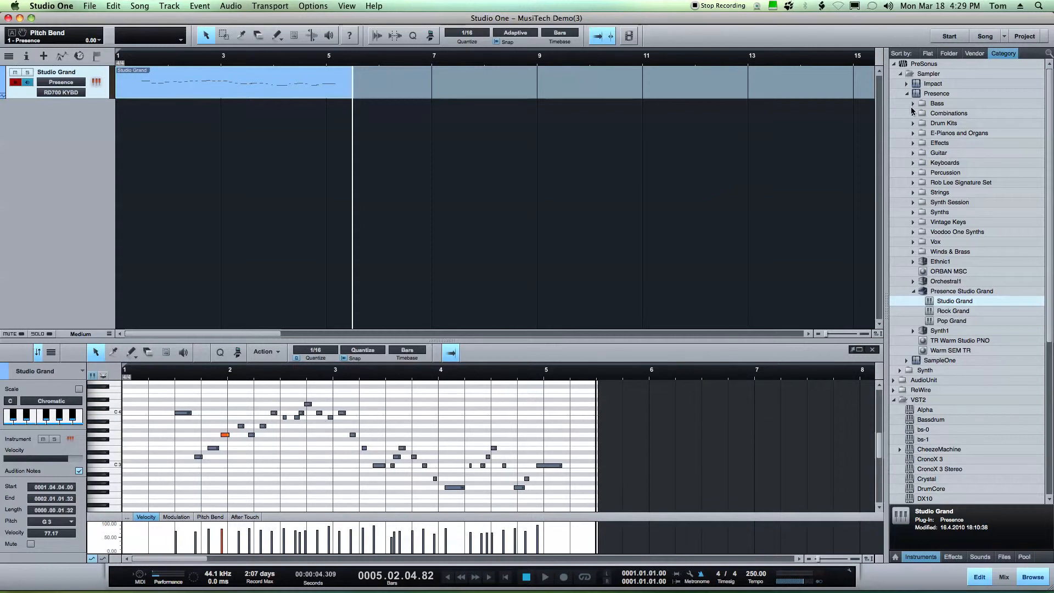
Replace the track's instrument with the Accordion preset from the Keyboards category and audition it
click(912, 163)
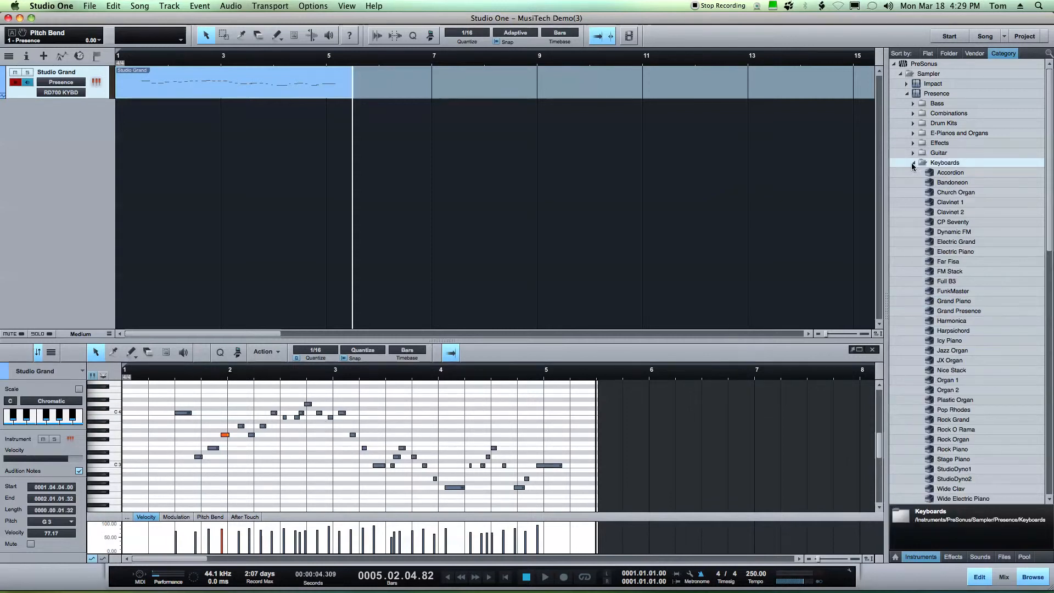
click(929, 173)
drag(930, 174, 277, 82)
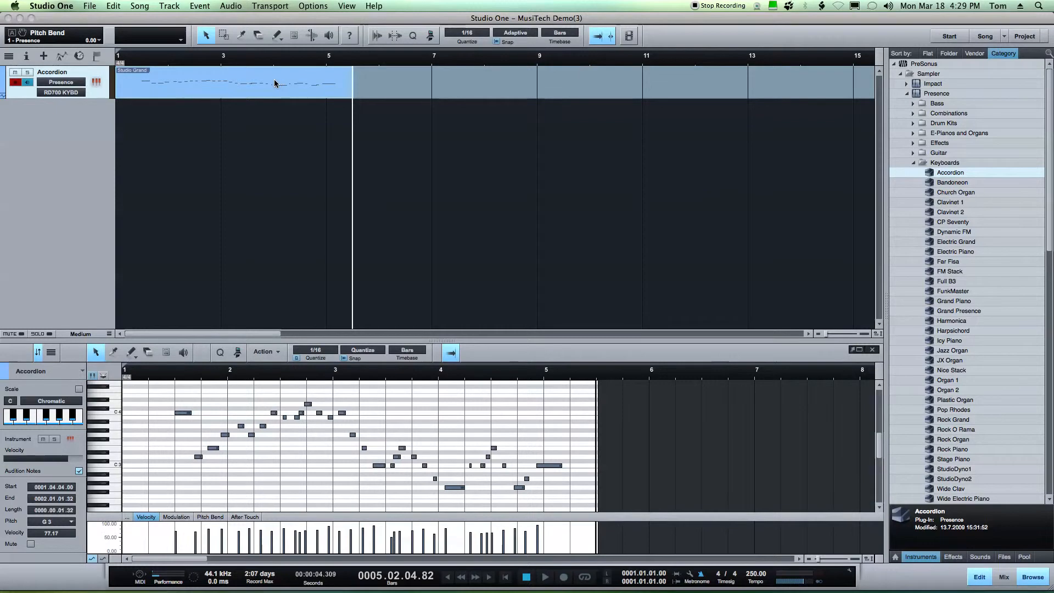
drag(476, 160, 761, 81)
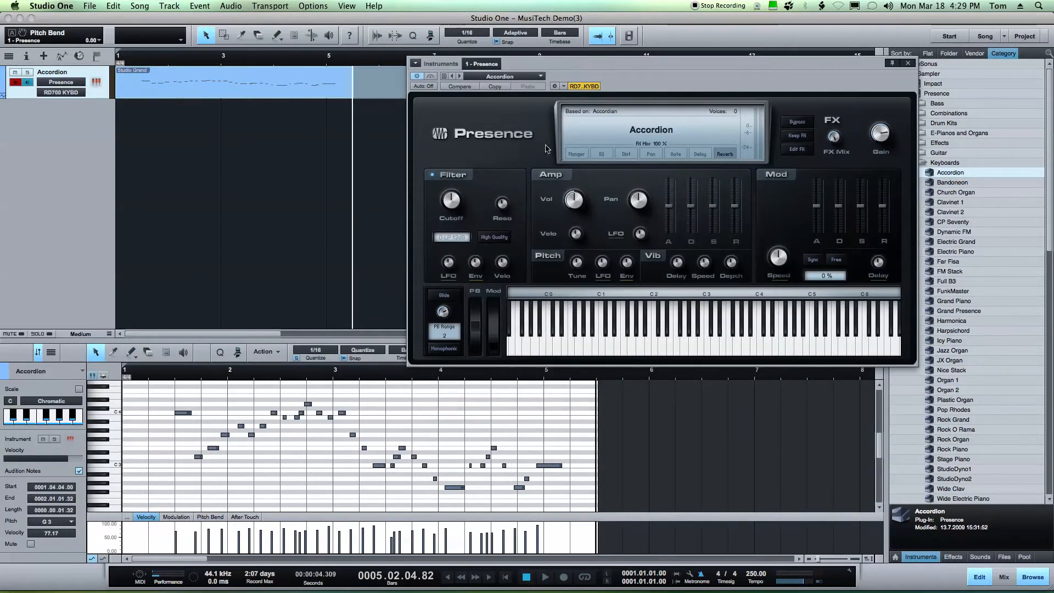
click(640, 332)
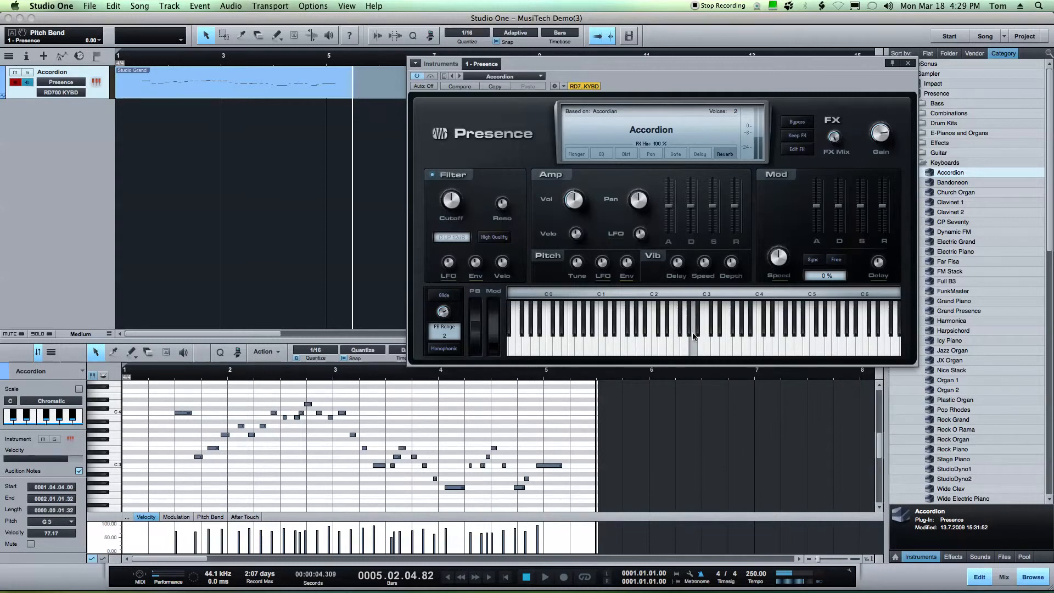
Set the song tempo to 180 BPM
click(754, 572)
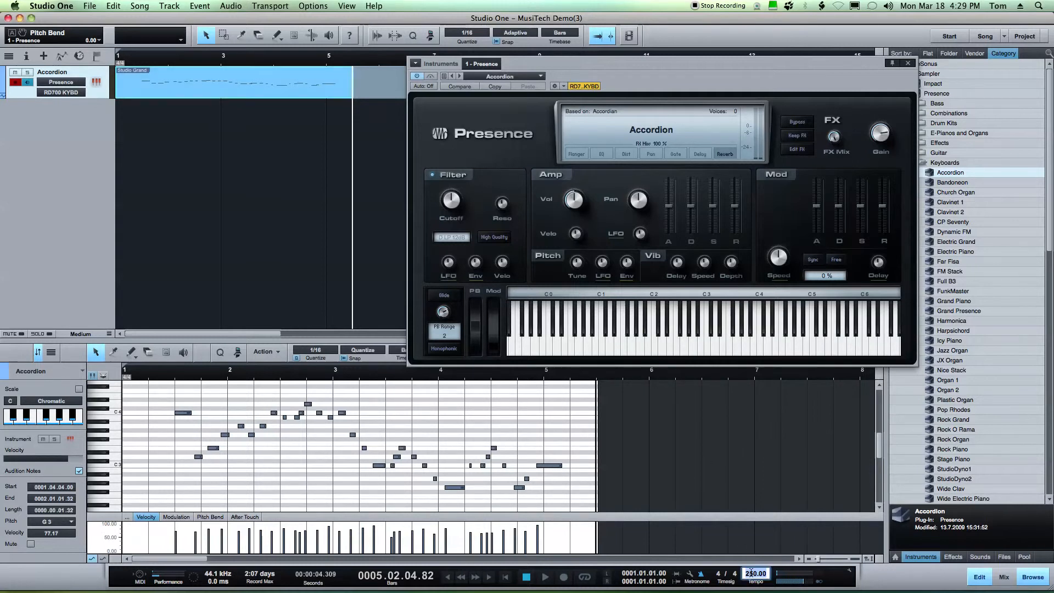
text(180)
key(Return)
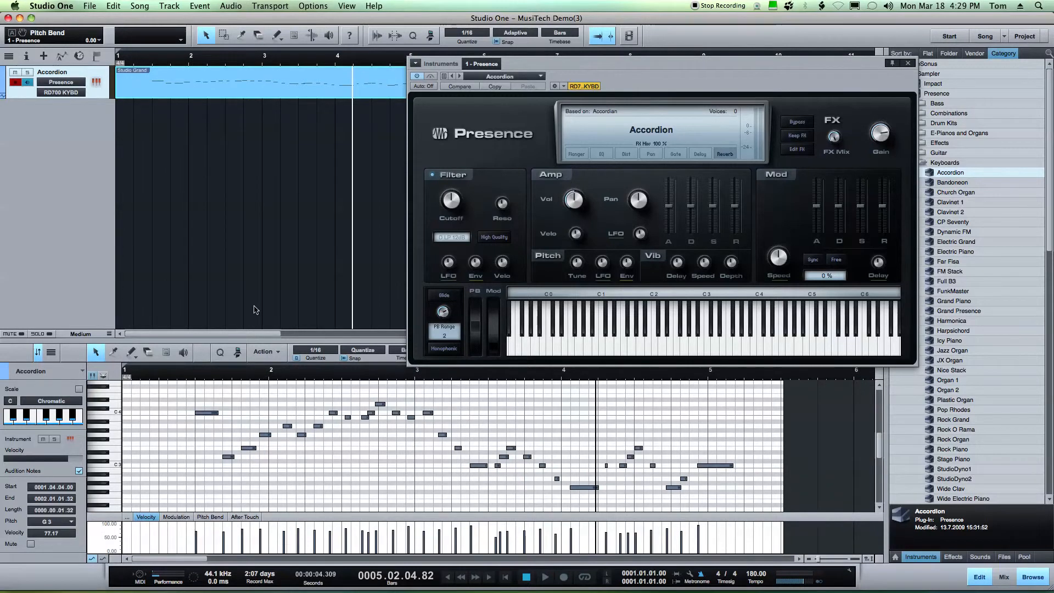
Move the part's start earlier in the timeline and enlarge the track's height
drag(115, 84, 148, 85)
drag(222, 75, 164, 77)
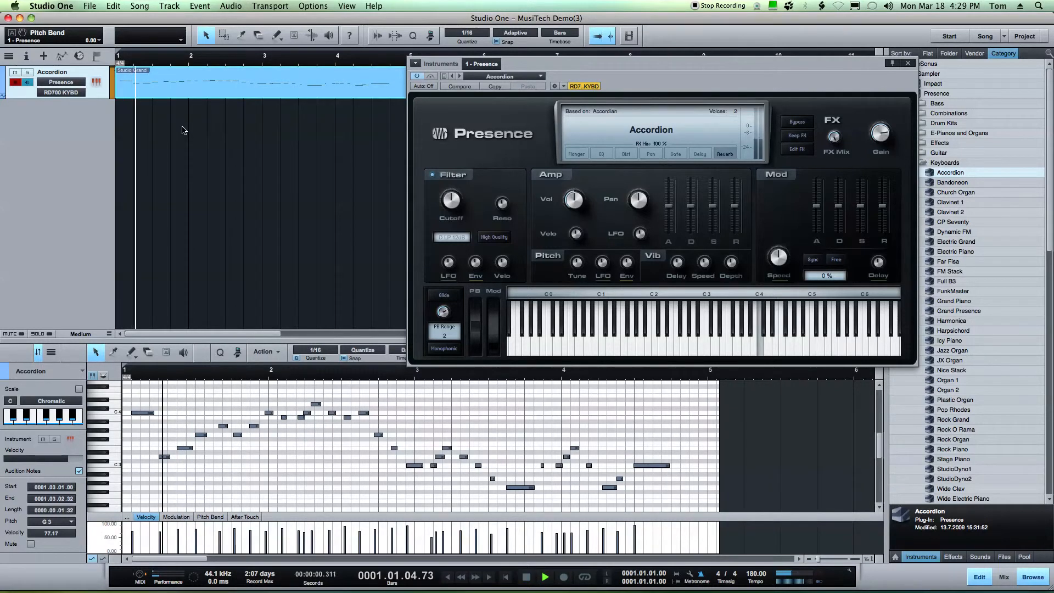
drag(85, 99, 88, 273)
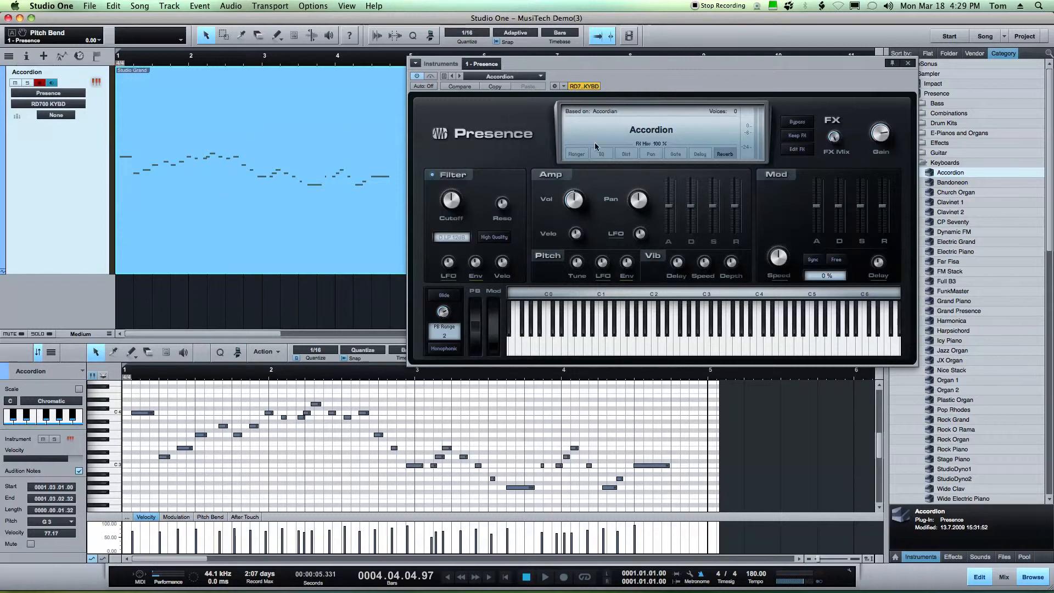
Switch the Presence preset to FM Stack and play back the part
click(542, 77)
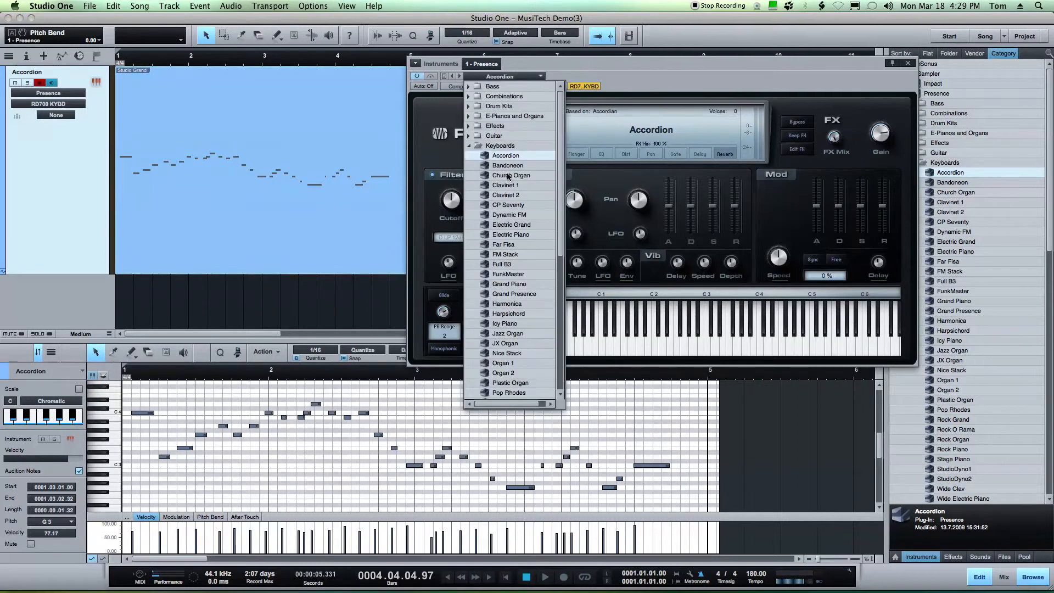
click(505, 255)
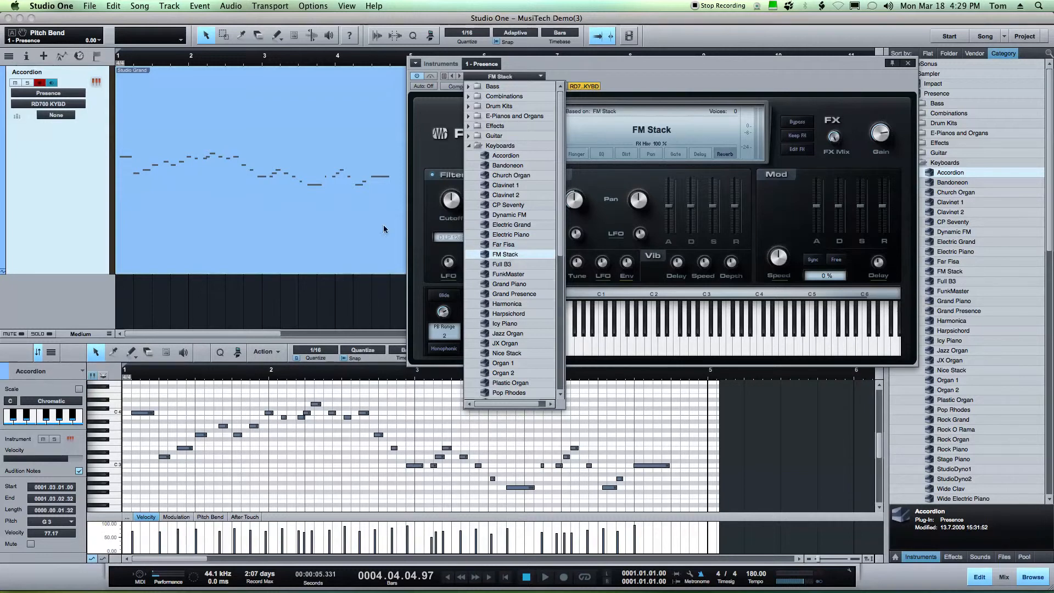
click(497, 255)
key(space)
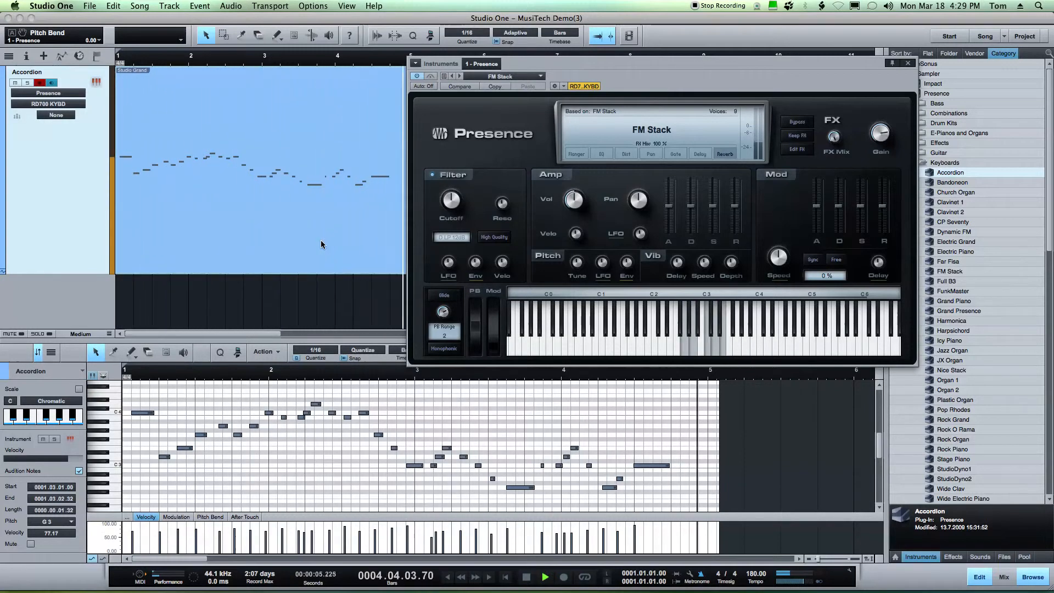
key(space)
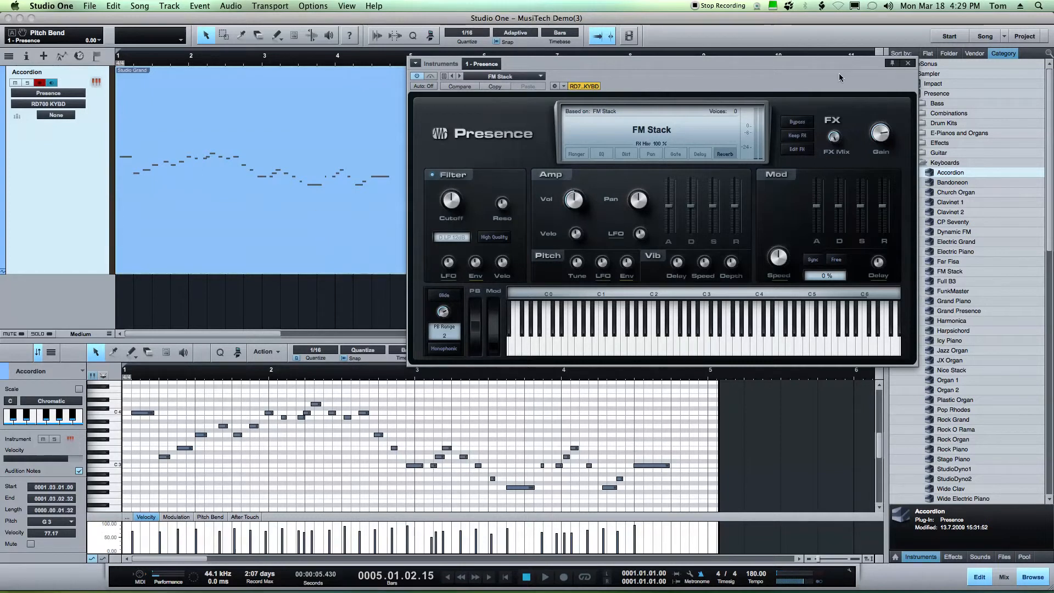
Close the Presence window and the part editor, then toggle the Accordion track's record and monitor buttons
click(908, 63)
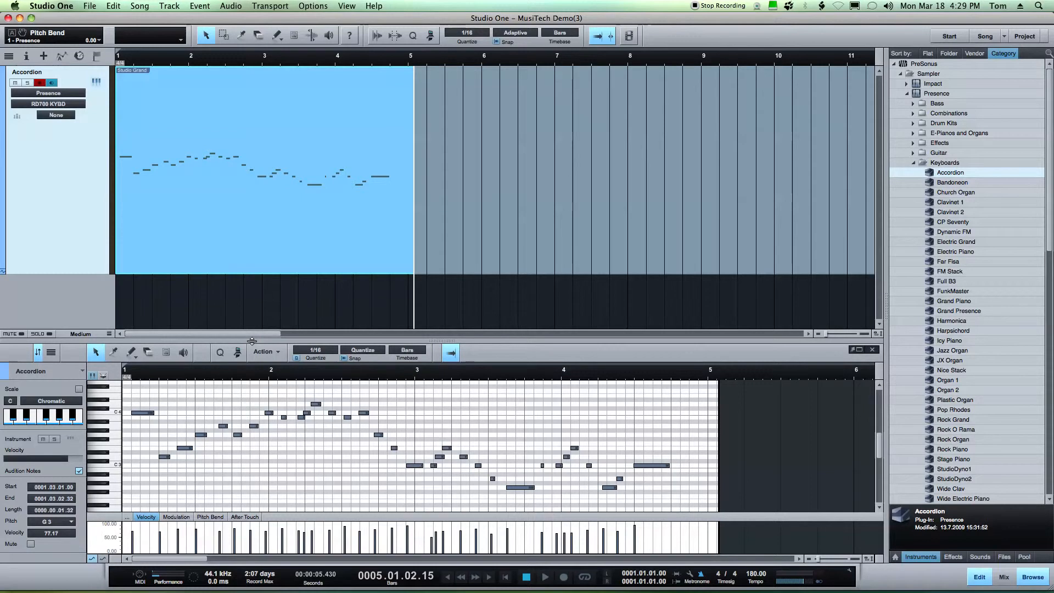
key(F2)
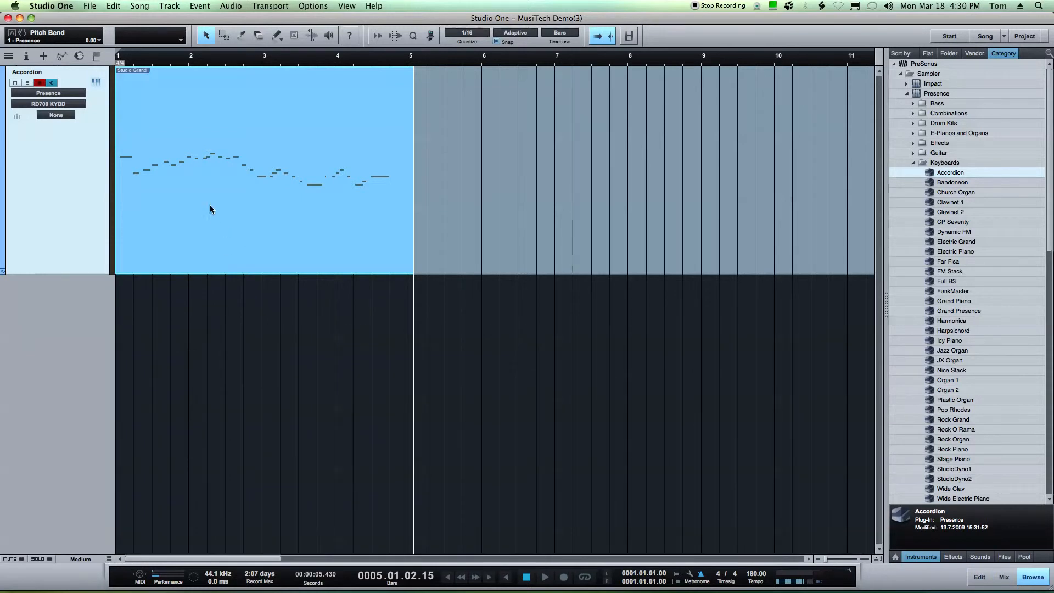
click(39, 83)
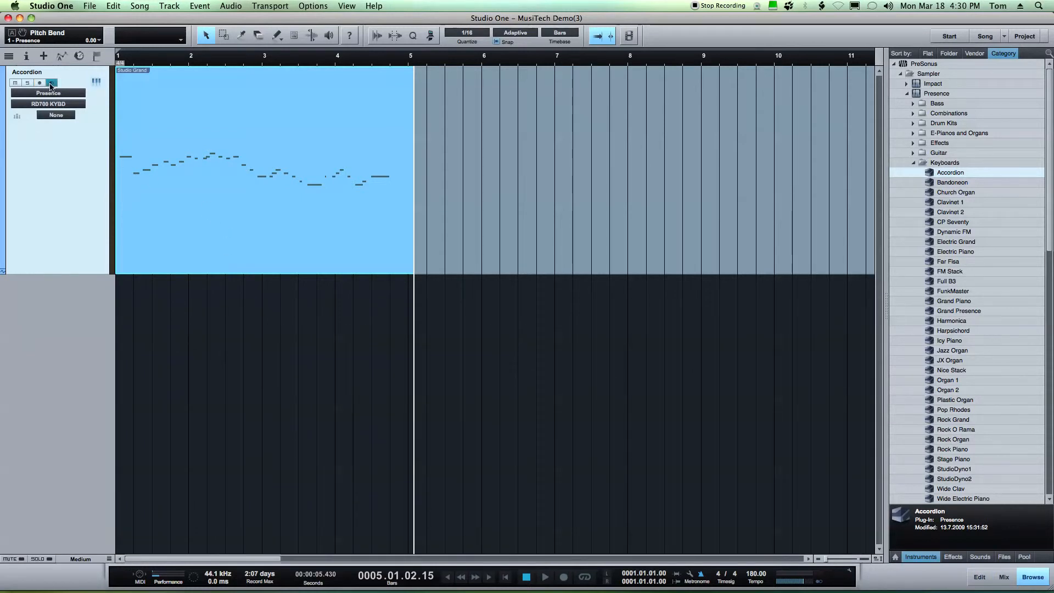
click(51, 83)
Copy the MIDI part onto three new instrument tracks below the Accordion track
click(146, 328)
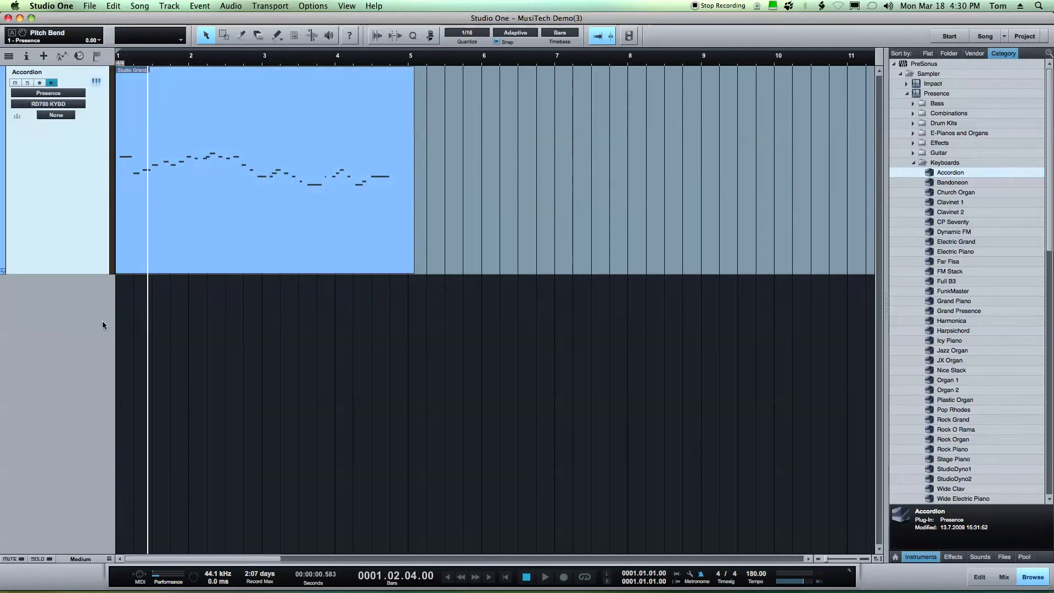
click(117, 322)
key(r)
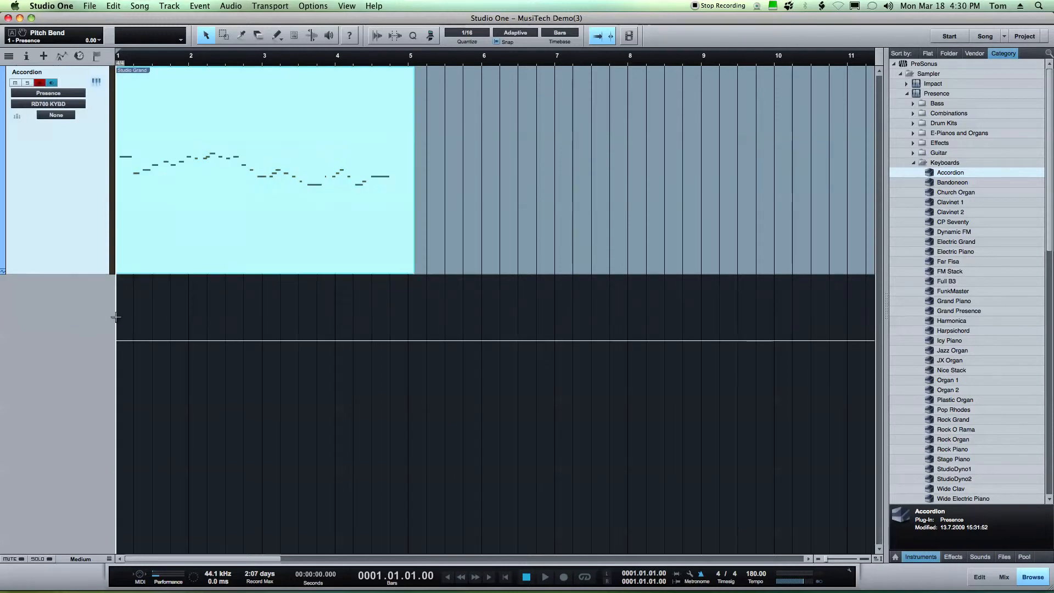
drag(210, 197, 205, 282)
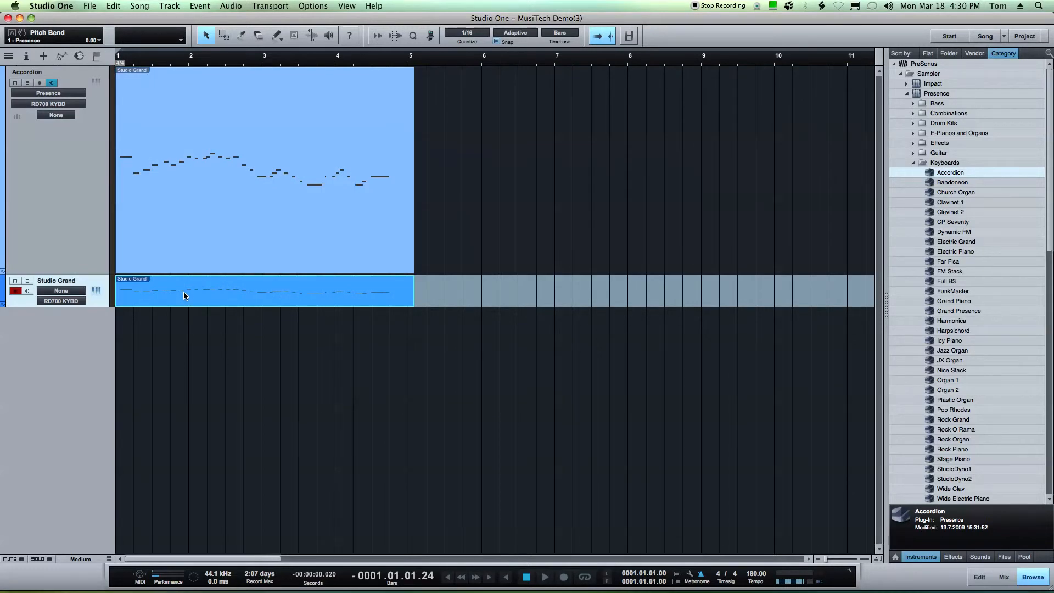
drag(183, 294, 184, 353)
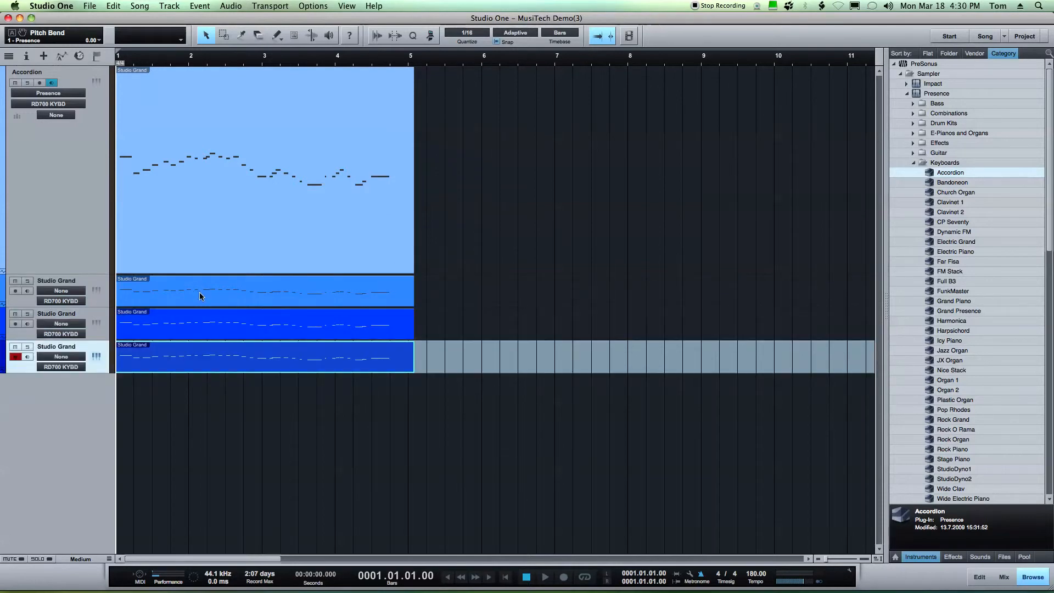
Load the Full B3 keyboard preset onto the first copied Studio Grand track
drag(934, 286, 376, 286)
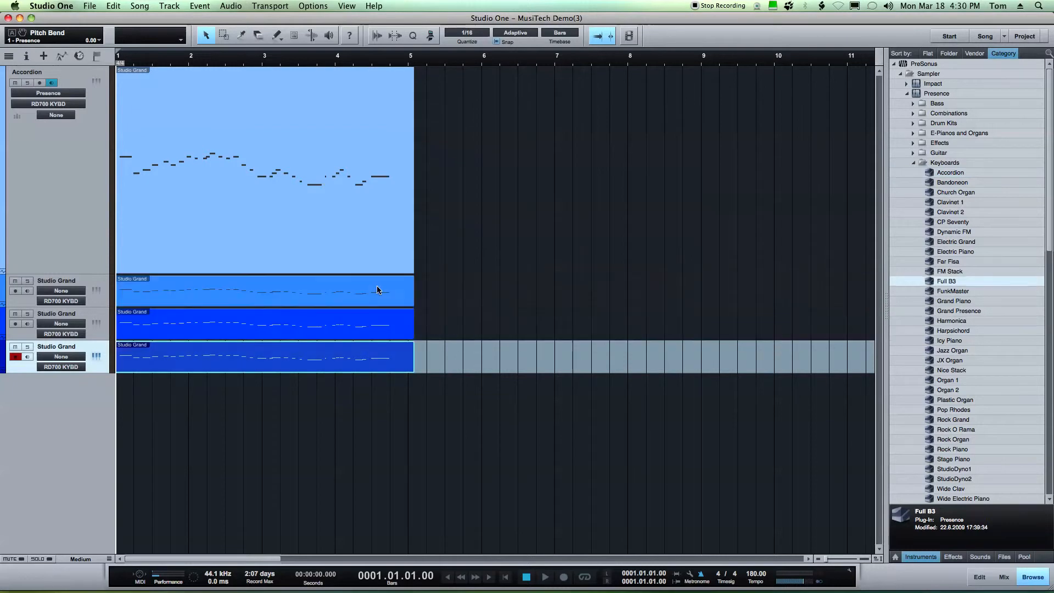
click(765, 340)
drag(870, 64, 0, 156)
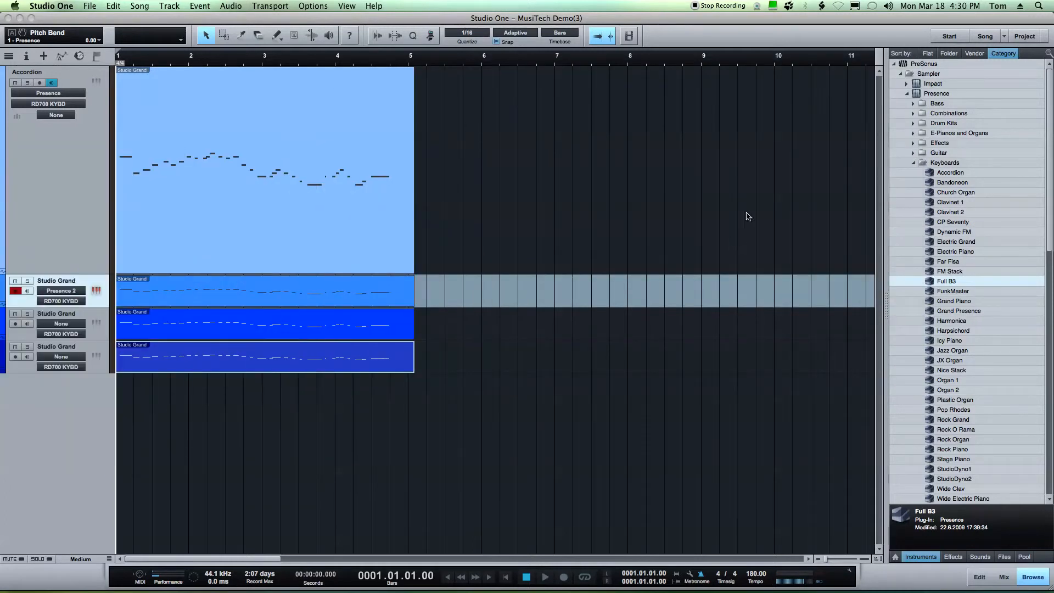
Load the Banjo preset from the Guitar category onto the second Studio Grand track
click(913, 163)
click(912, 153)
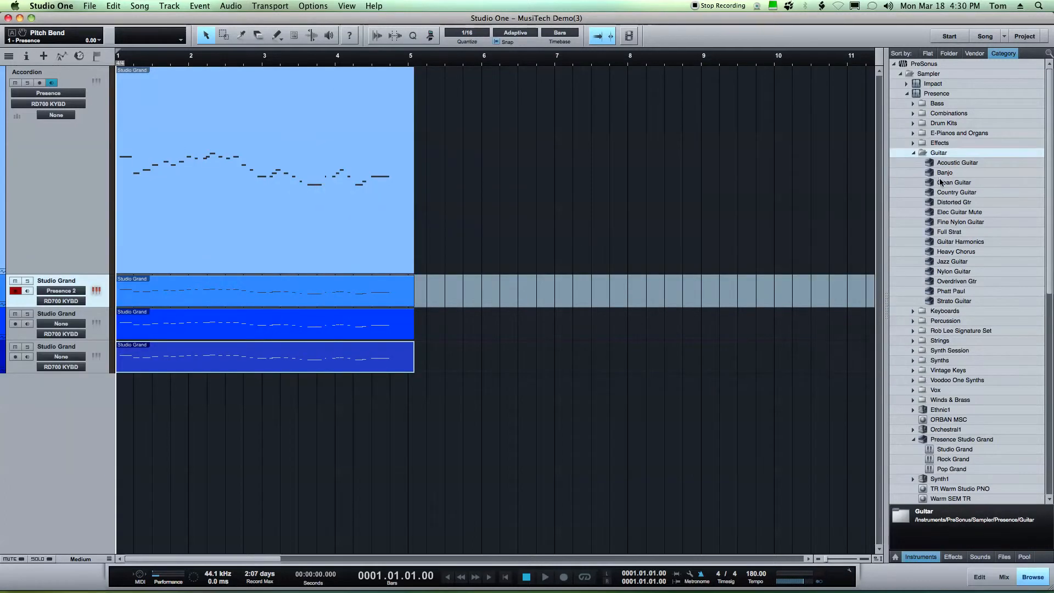
drag(930, 173, 357, 325)
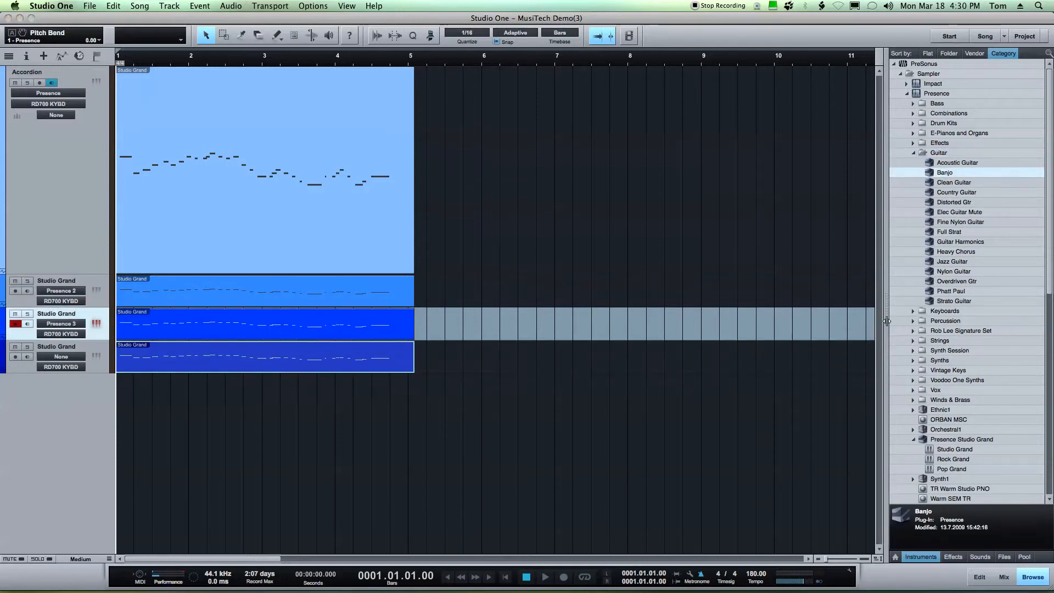
Load the Strato Guitar preset onto the third Studio Grand track and play the song
drag(931, 305, 393, 347)
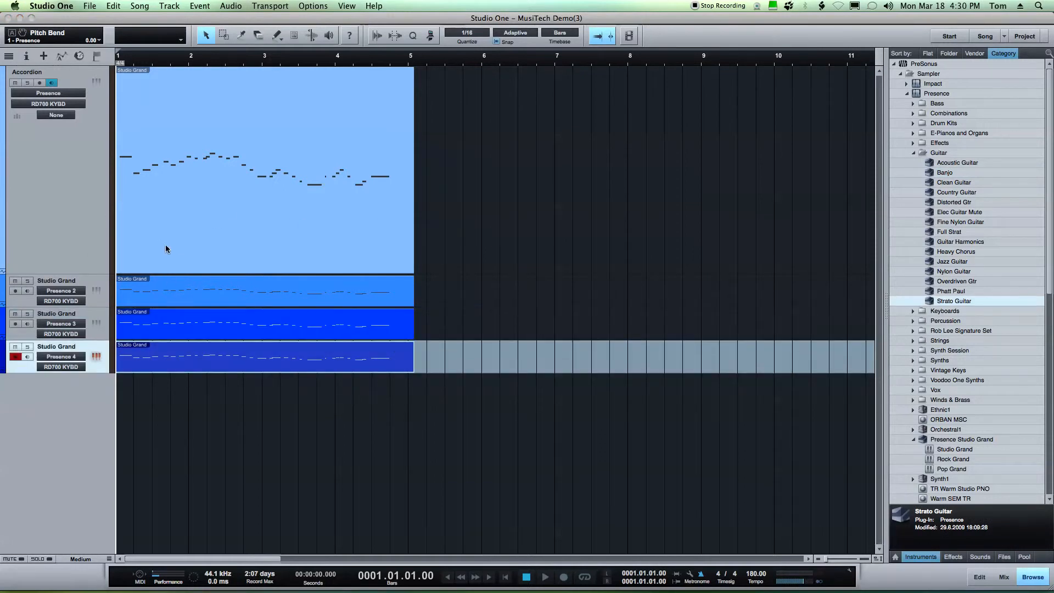
key(space)
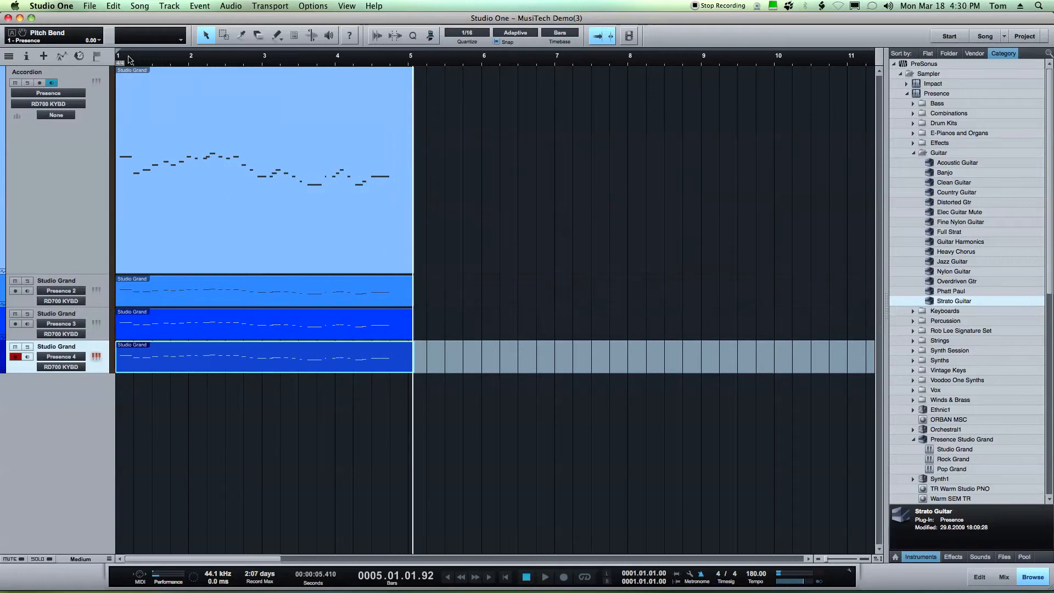
Open the mixer and review each of the four Presence instruments' presets in the instrument window
key(F3)
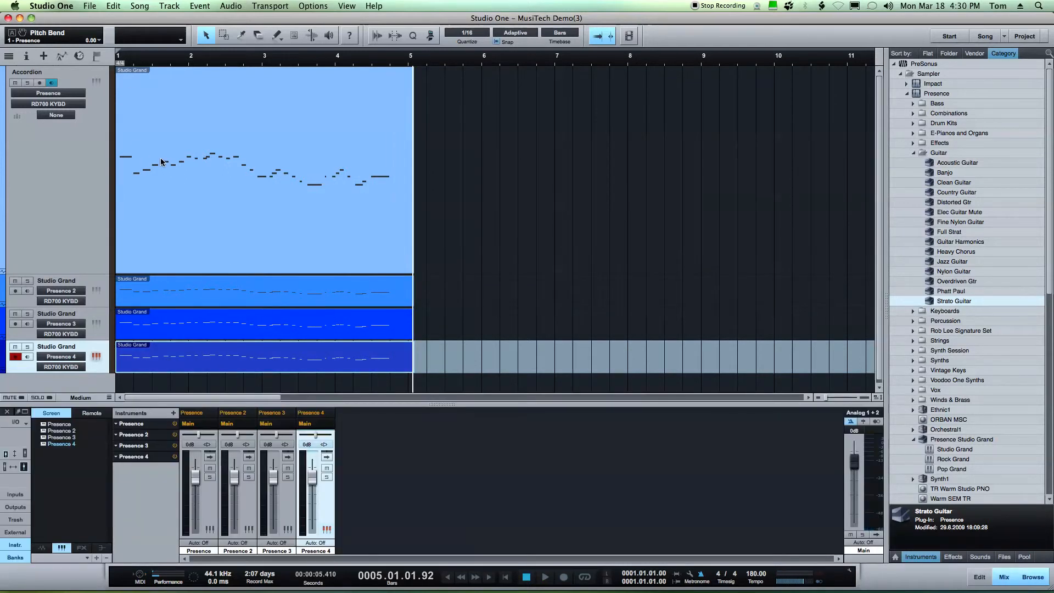
drag(96, 274, 744, 98)
click(97, 196)
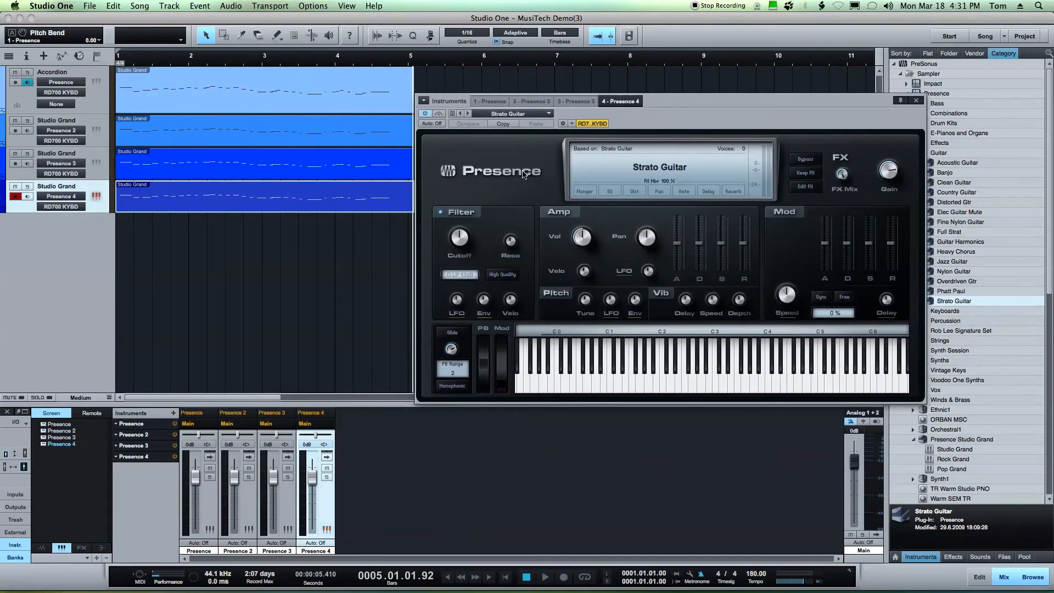
click(490, 103)
click(524, 104)
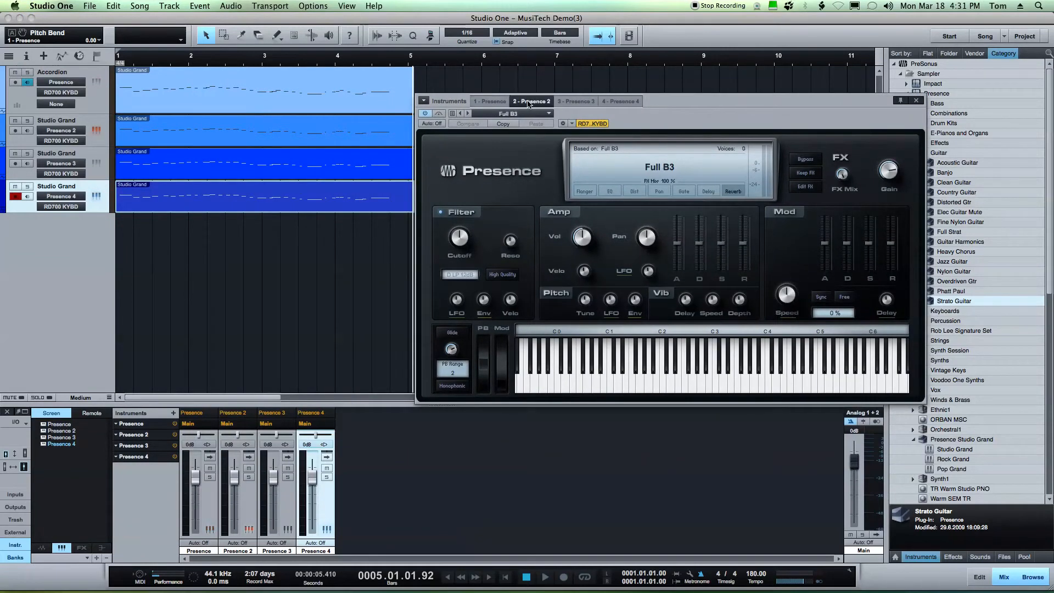
click(575, 102)
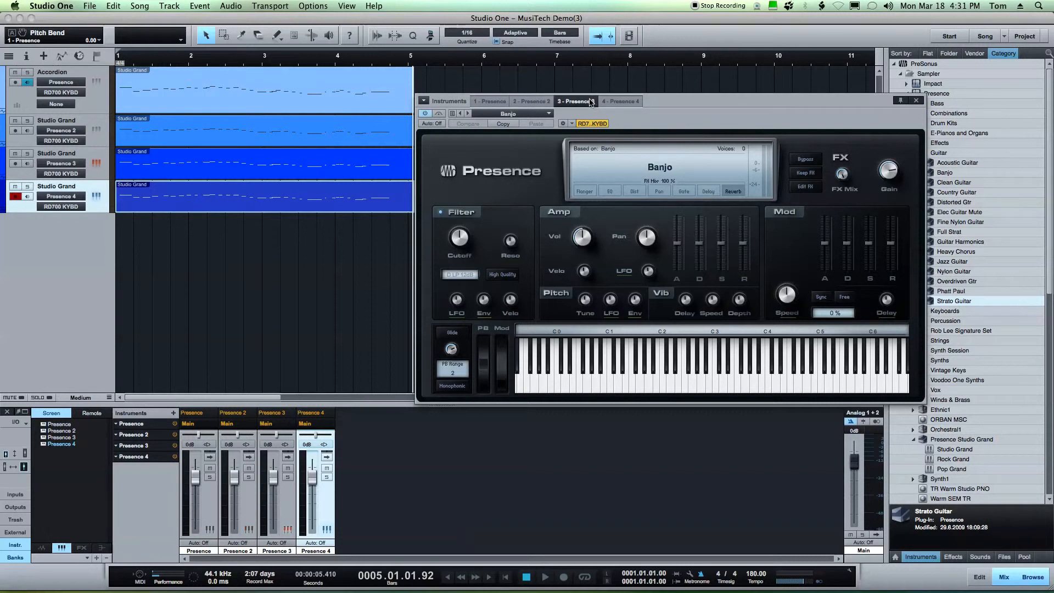
click(620, 101)
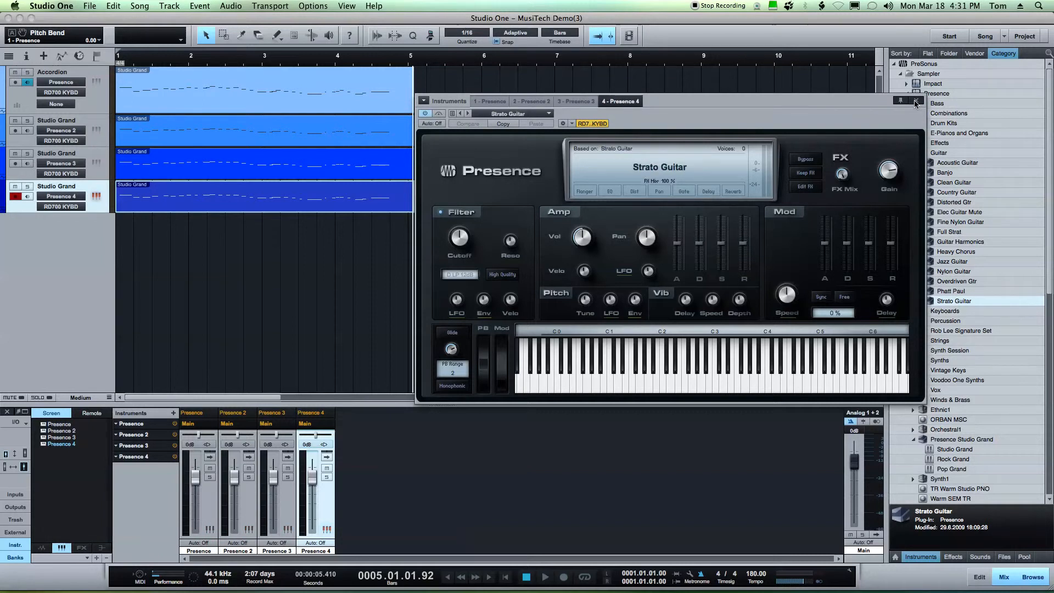
click(915, 102)
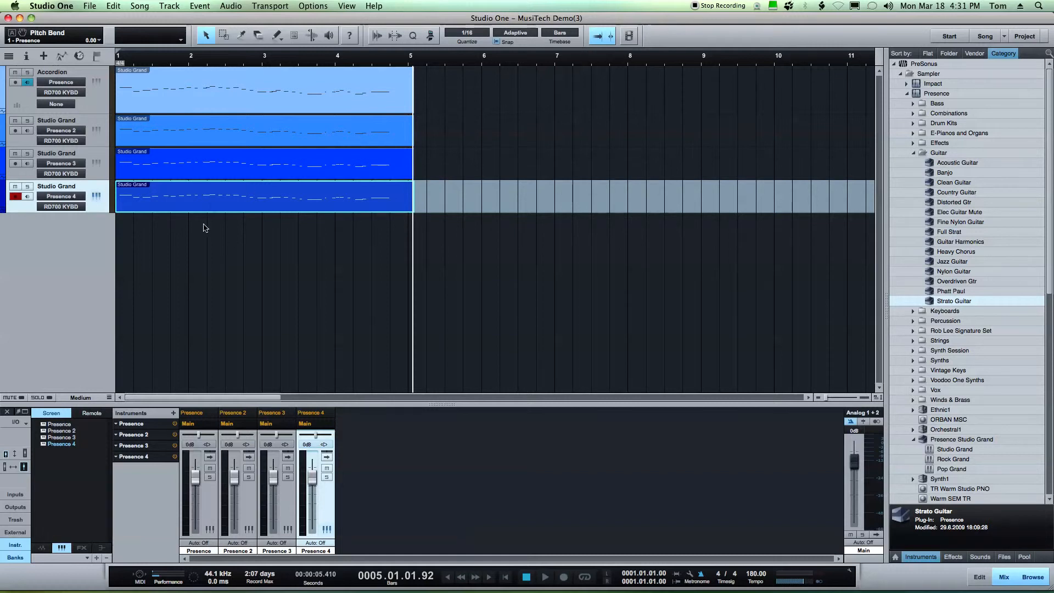
Pan the four Presence channels to different left and right positions and play back the mix
drag(198, 436, 317, 437)
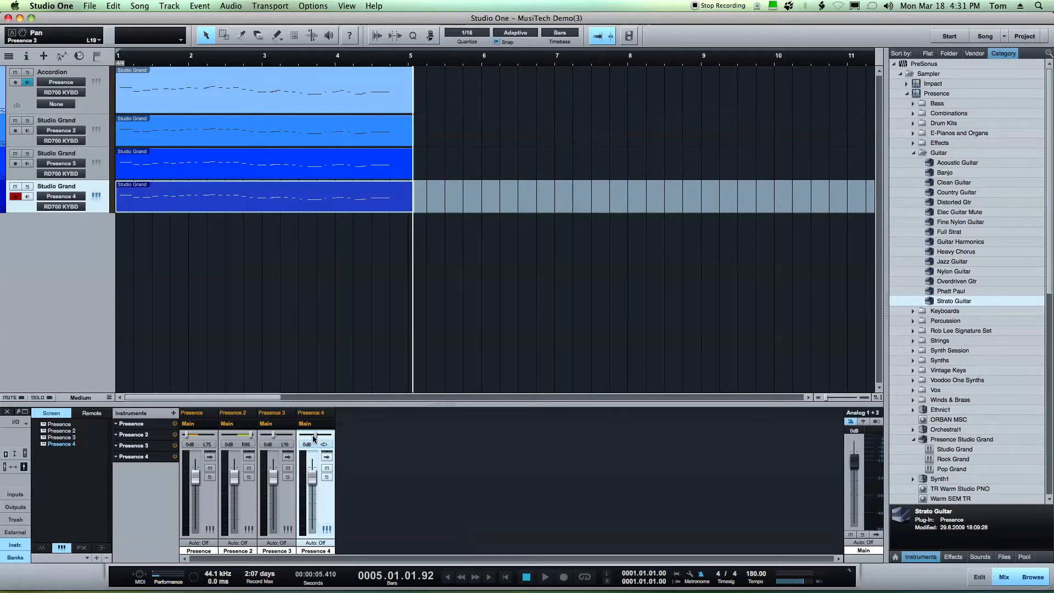
click(131, 304)
key(space)
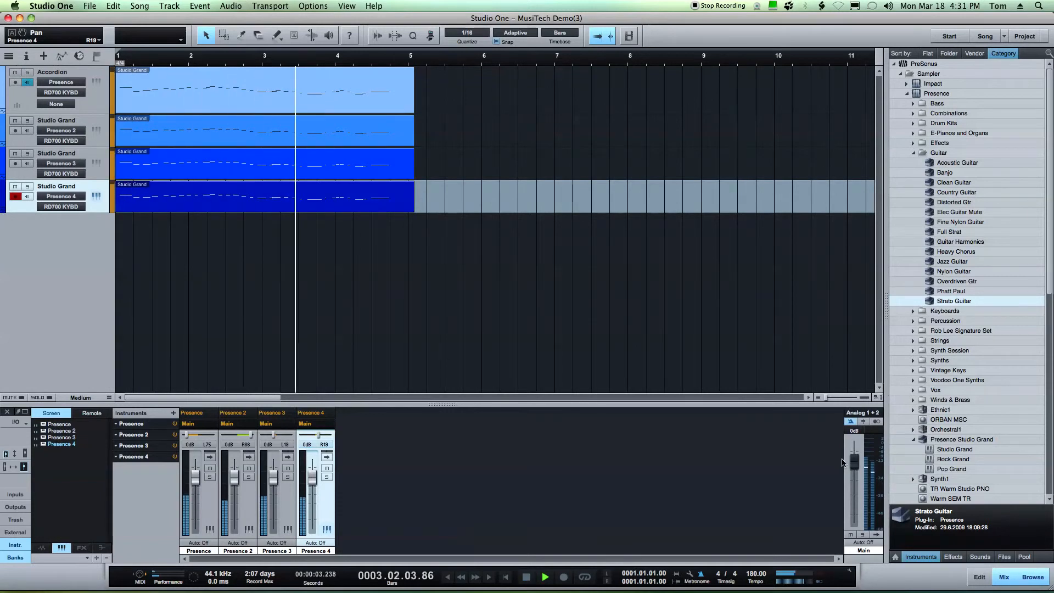
key(space)
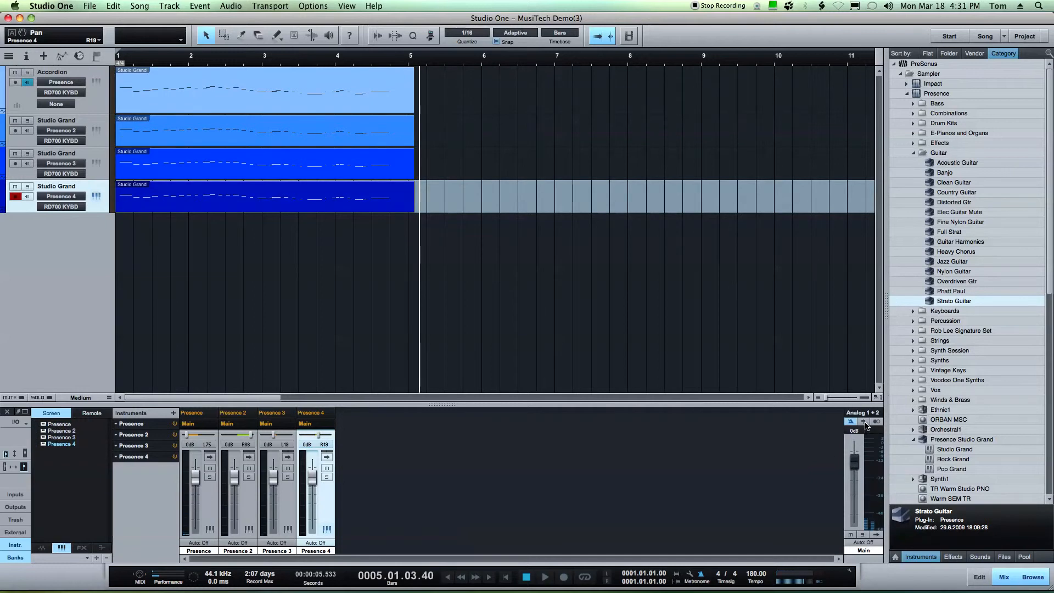
Insert a Room Reverb on the main output, set its Dry/Wet mix to 43% and reverb mix to 0.57, and play
click(863, 421)
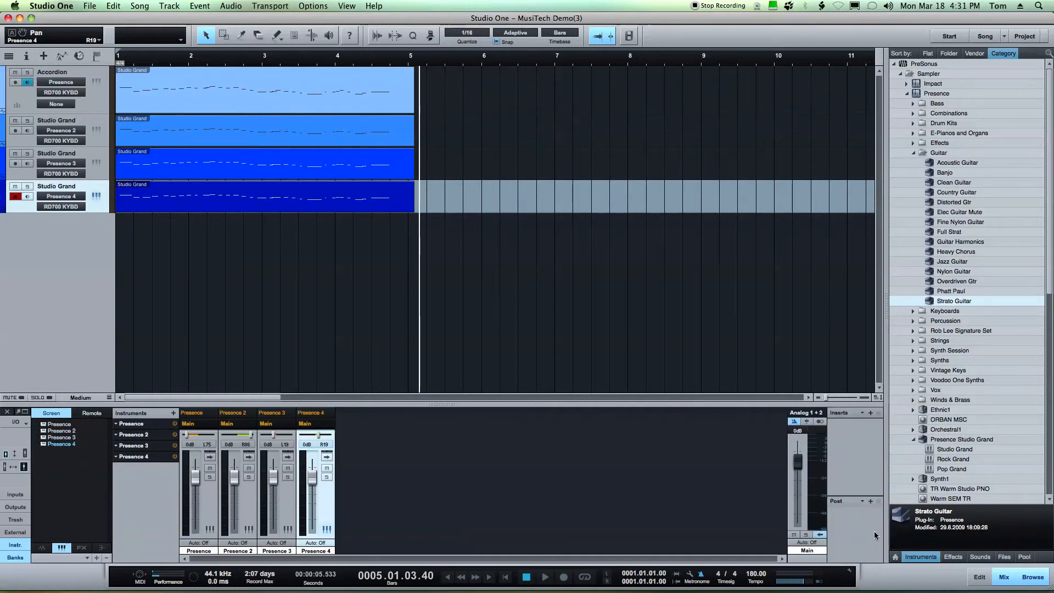
click(870, 413)
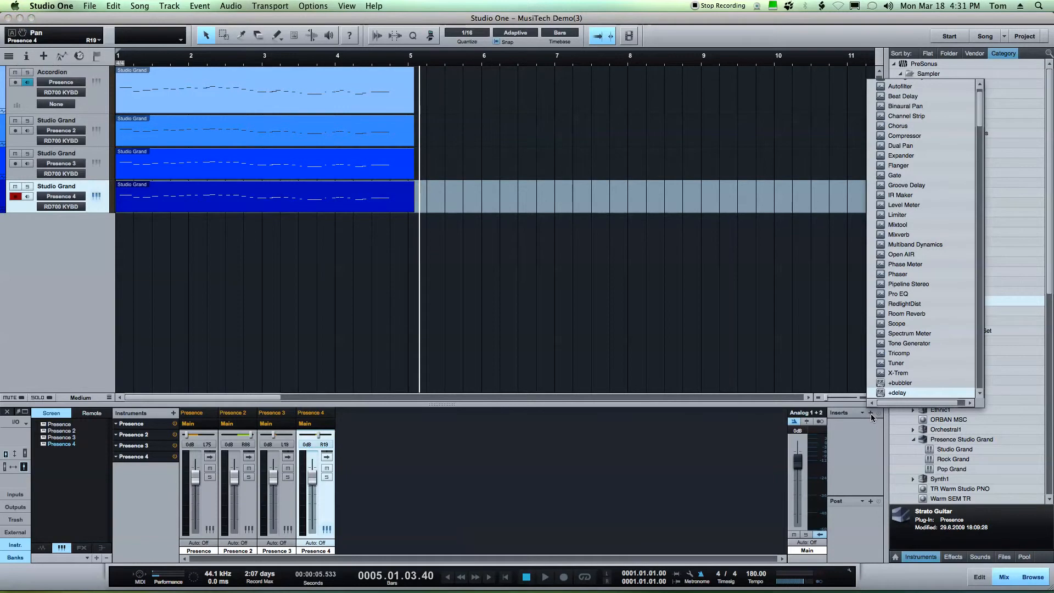
click(876, 315)
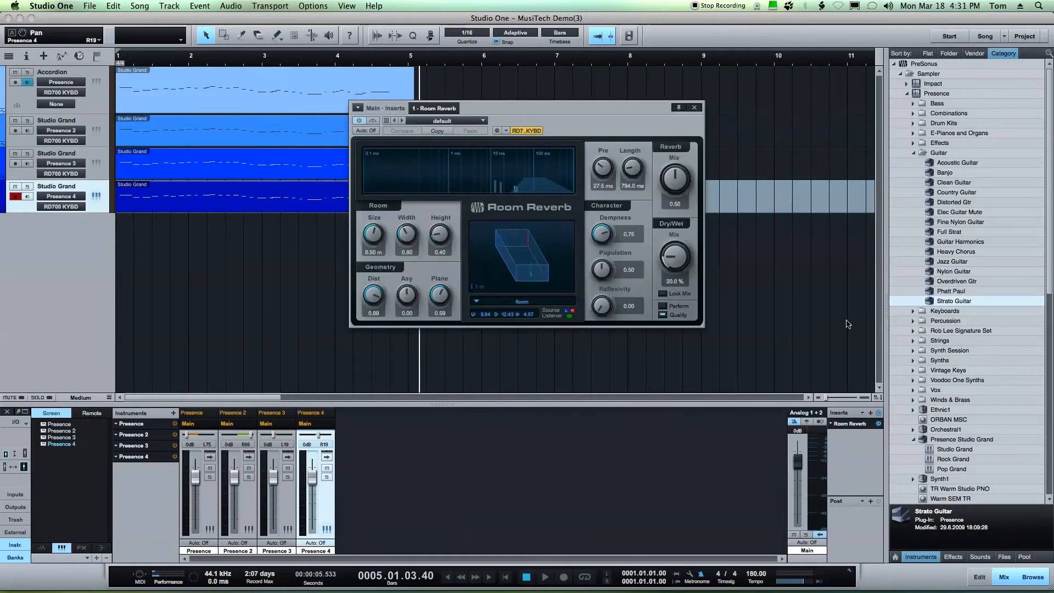
drag(586, 109, 505, 147)
drag(593, 294, 591, 278)
drag(596, 222, 597, 219)
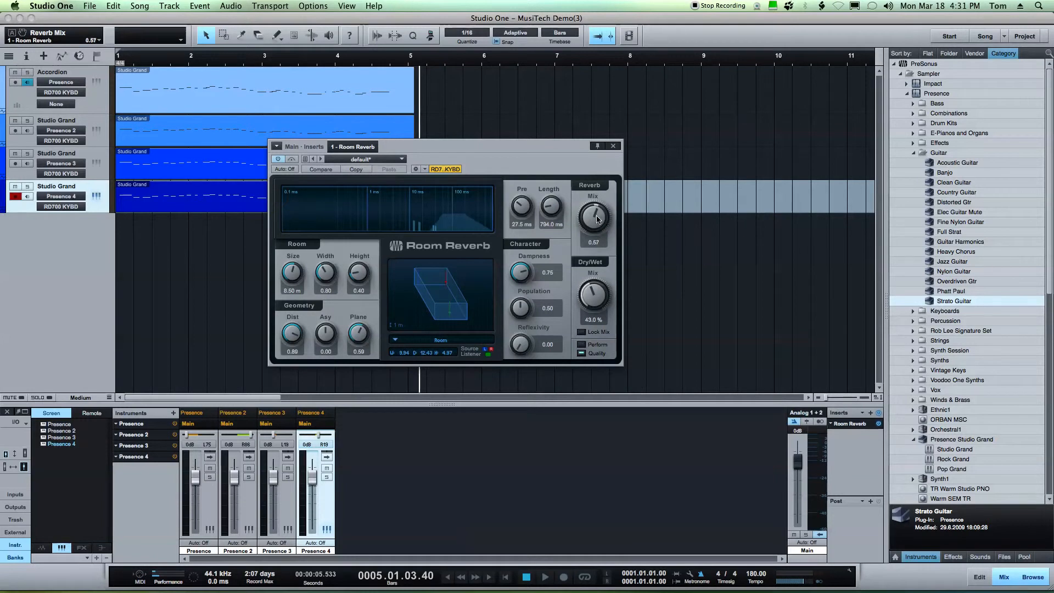
click(158, 243)
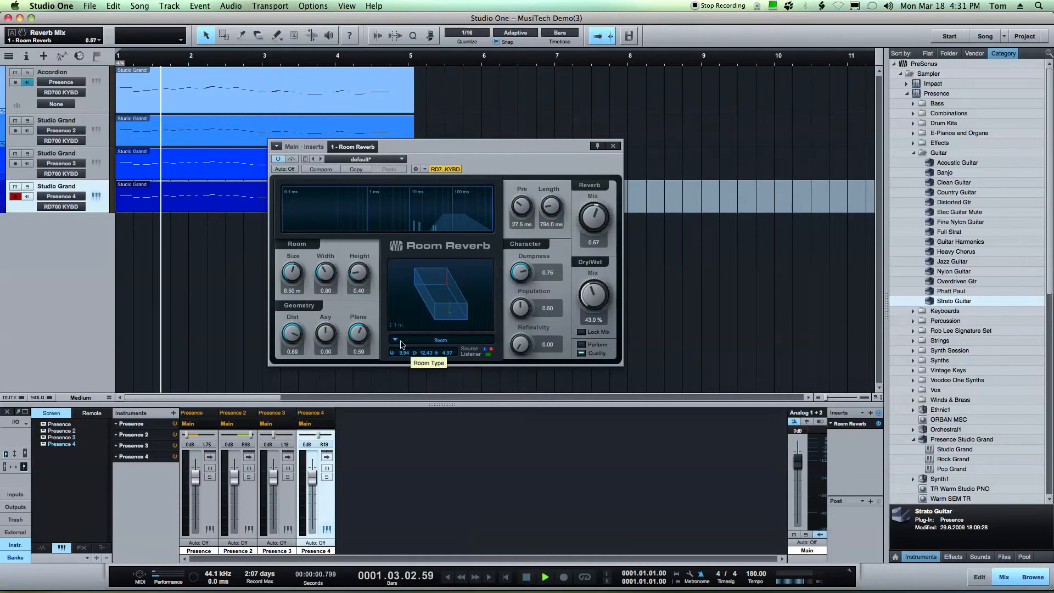
key(space)
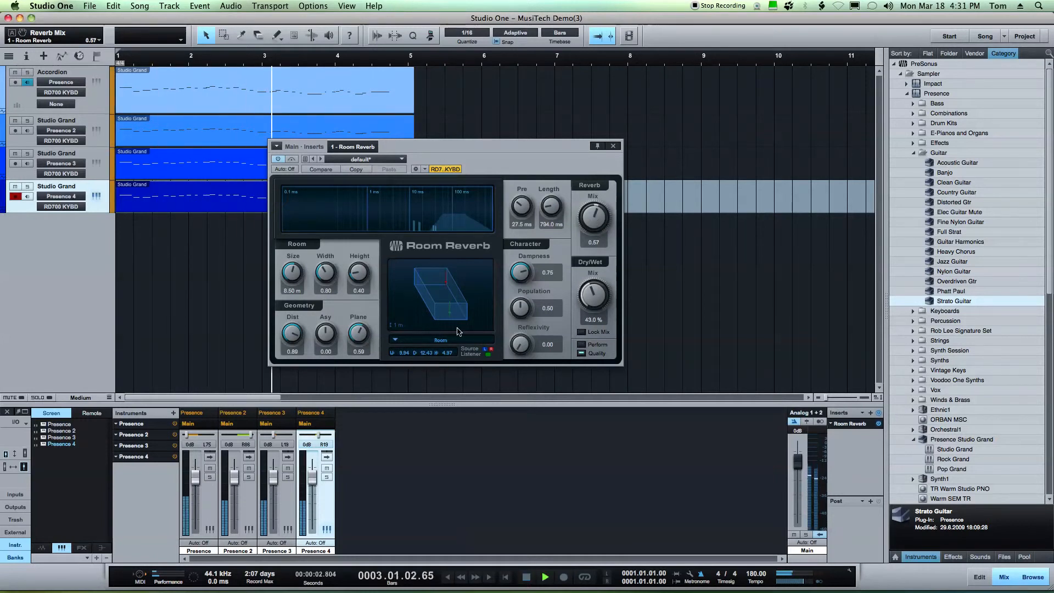
Add a Mixtool insert to the main output after the reverb and bypass it
click(871, 413)
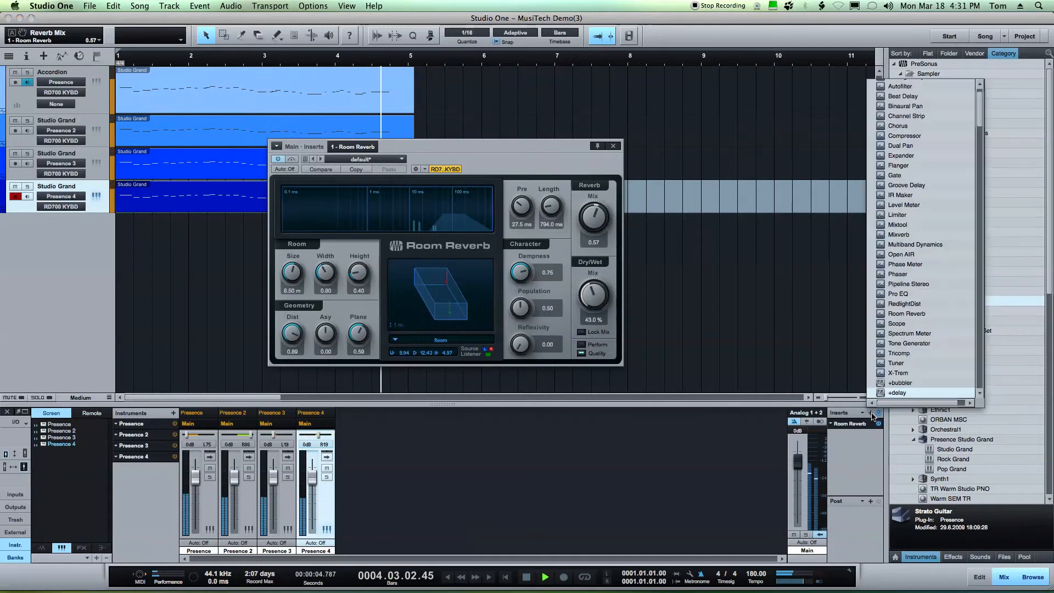
click(897, 225)
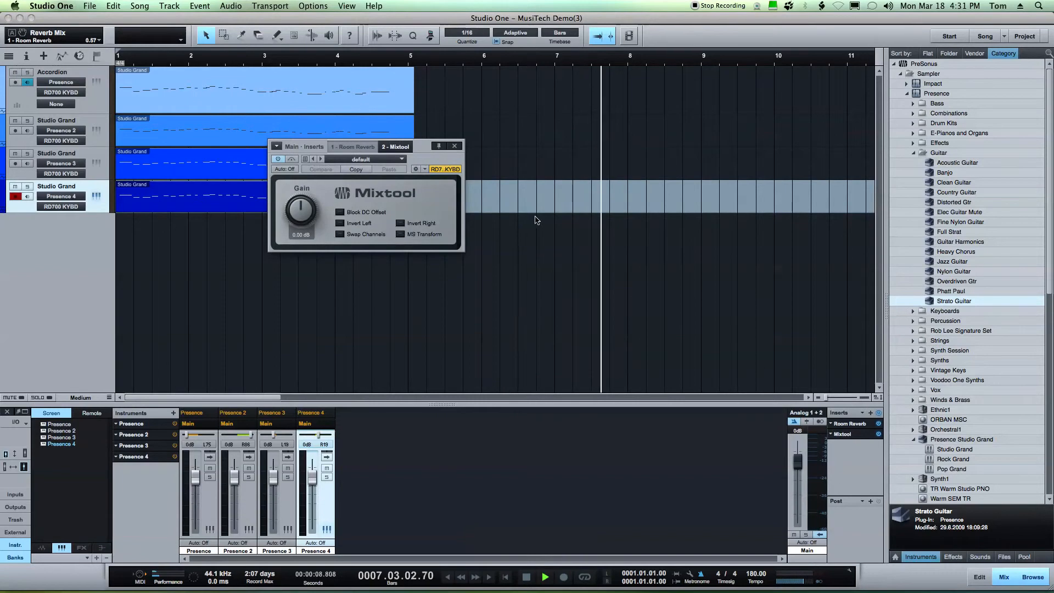
key(space)
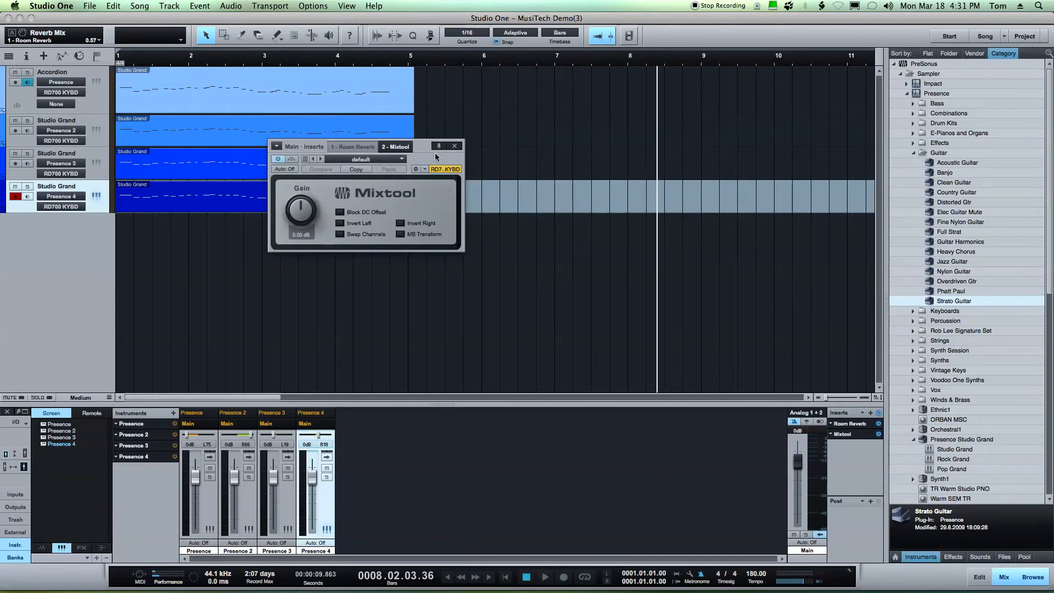
click(878, 434)
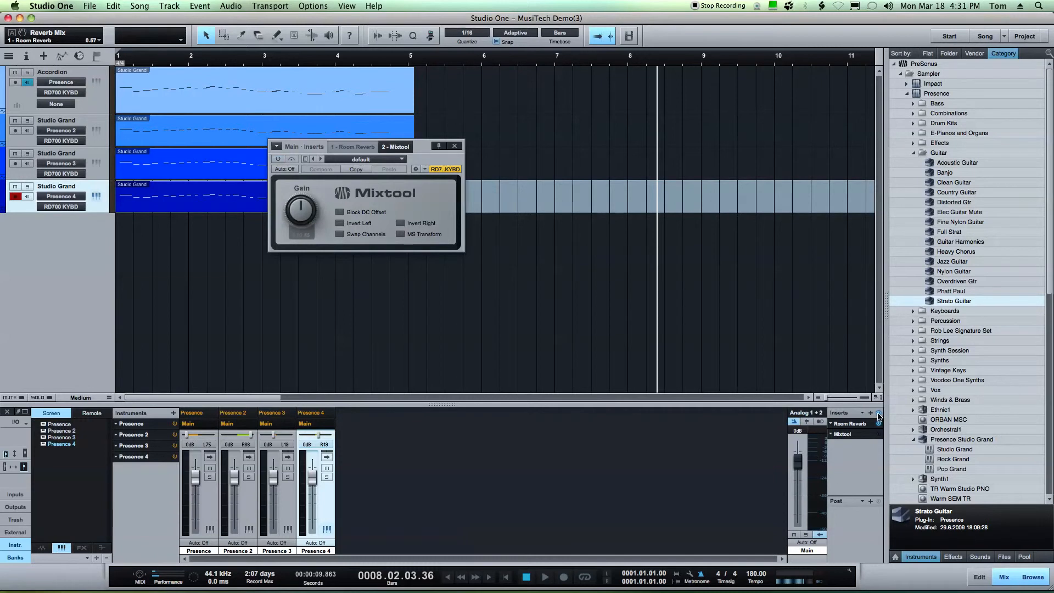
Insert a Compressor on the main output after the Mixtool and load its Guitar - Add Sustain preset
click(873, 416)
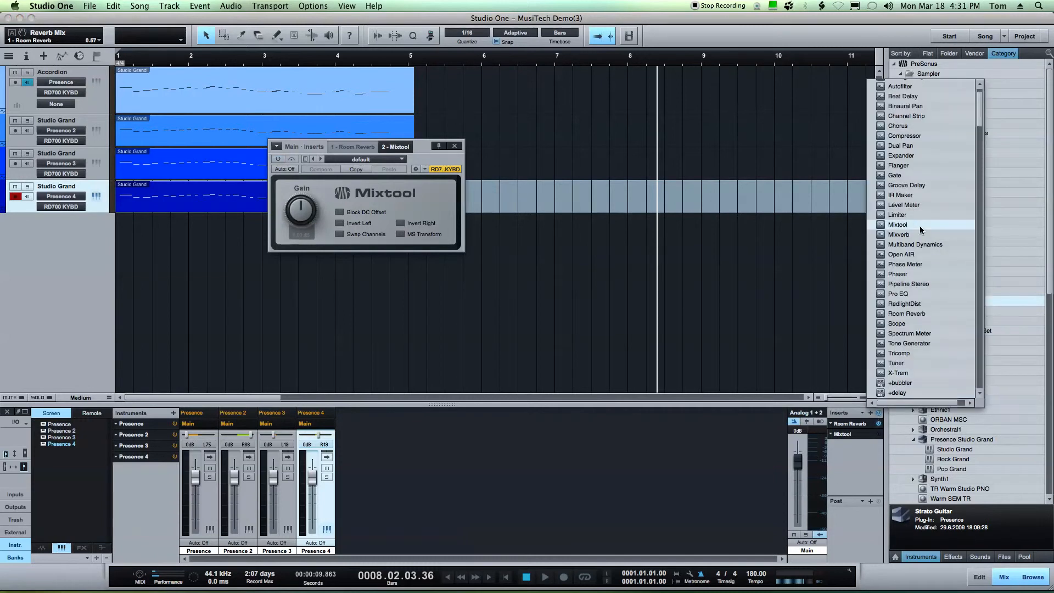
click(913, 135)
drag(529, 159, 649, 190)
key(Home)
click(725, 225)
click(494, 196)
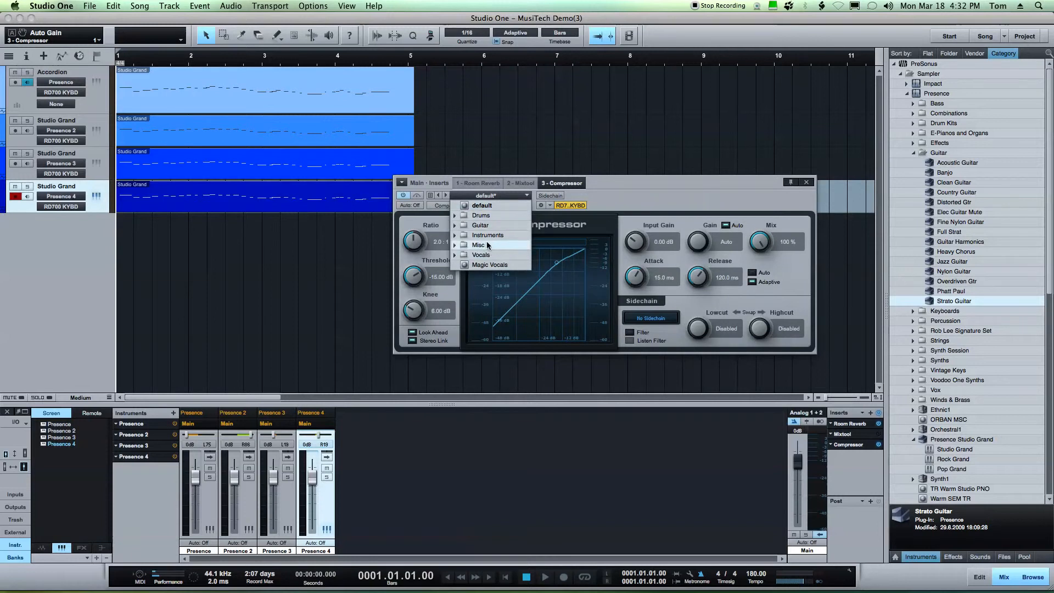
click(455, 226)
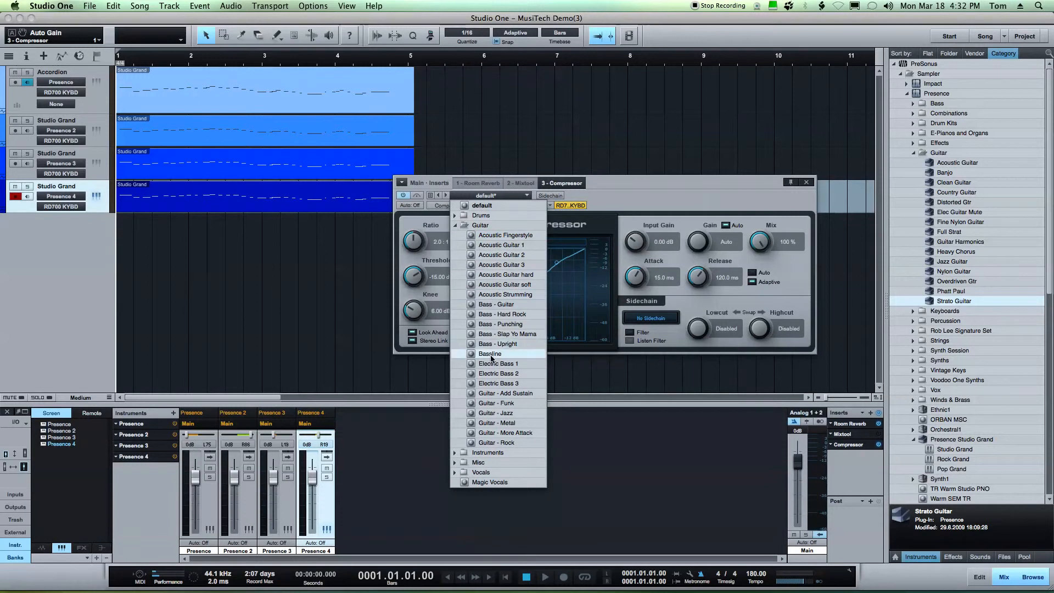
click(492, 374)
click(492, 394)
click(263, 297)
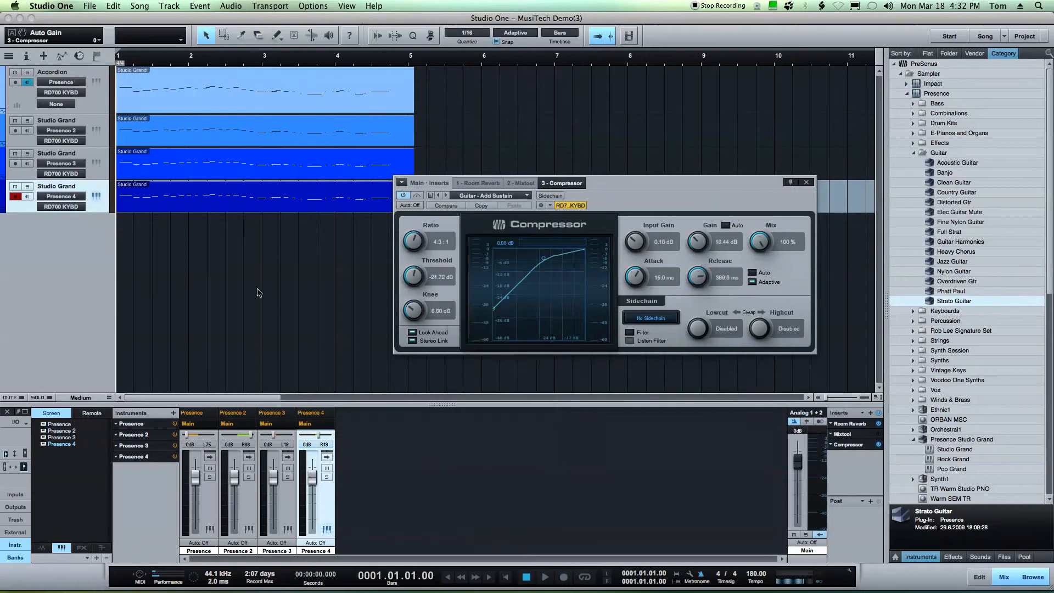
Play back the mix through the compressor, stop, and close the compressor window
key(space)
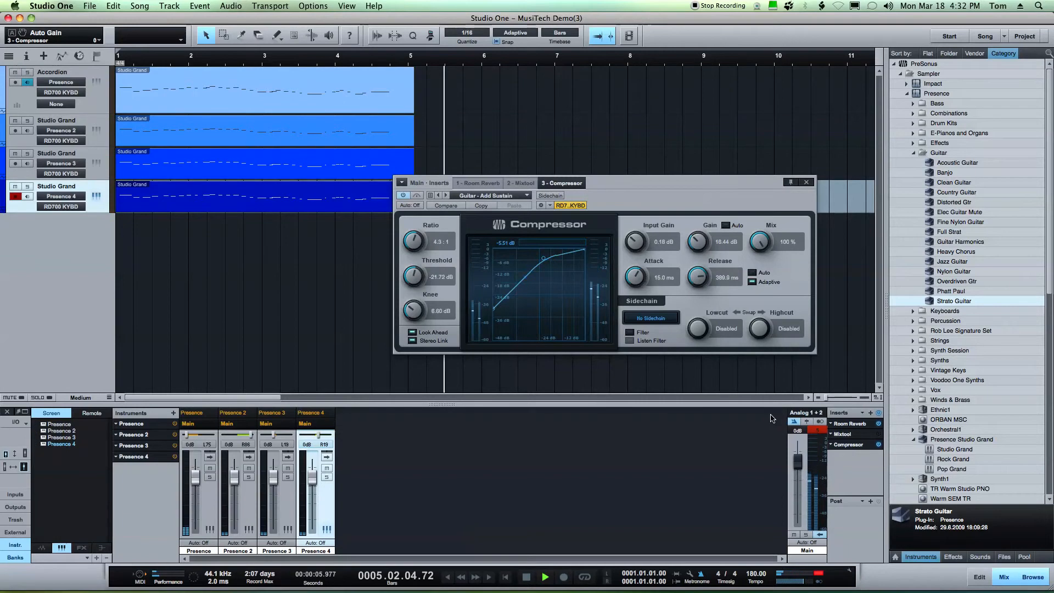
key(space)
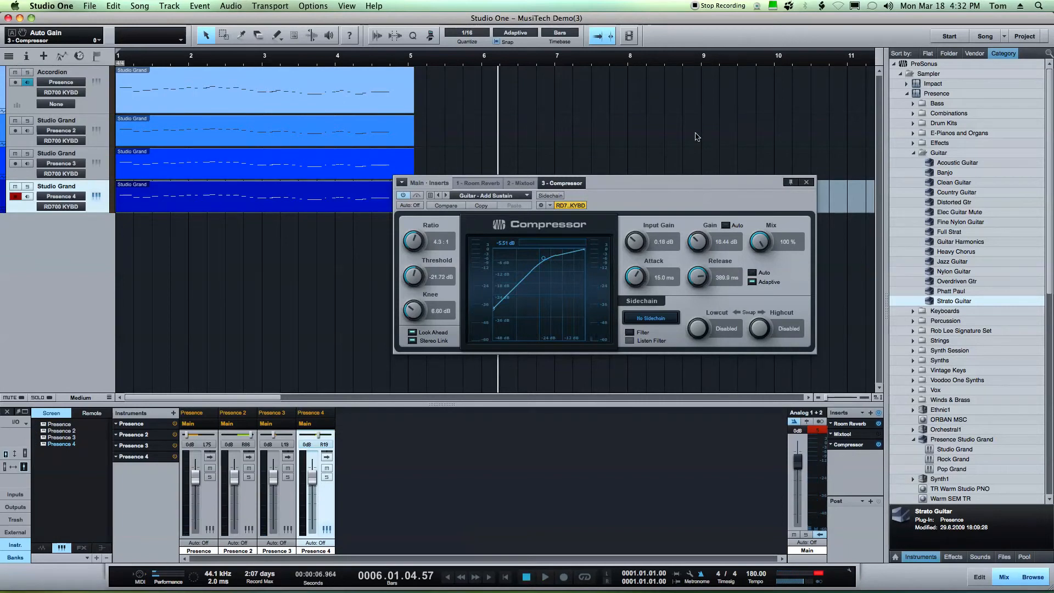
click(809, 182)
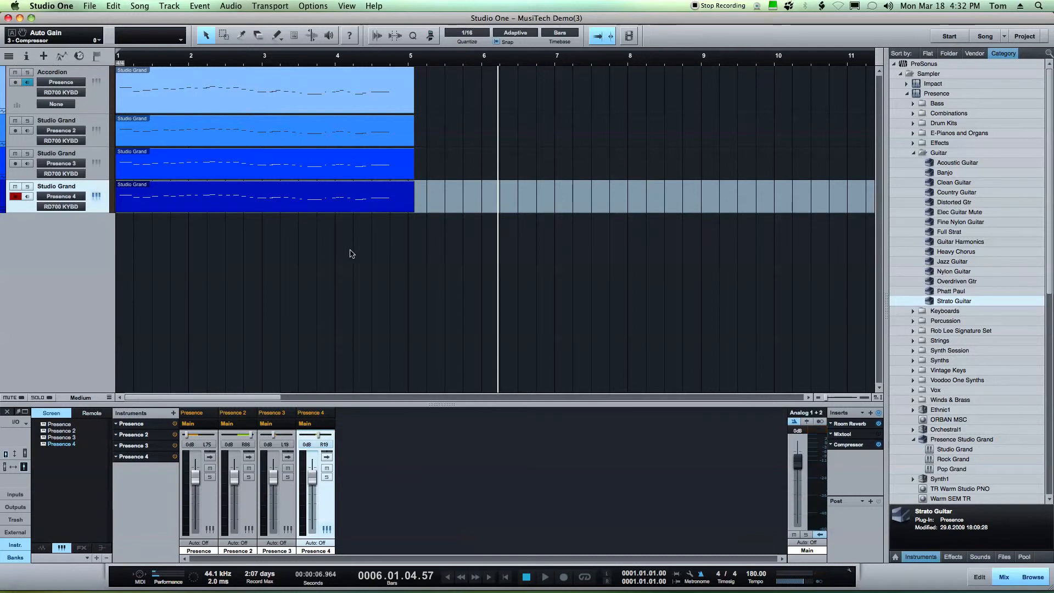
Delete the last Studio Grand part and remove the three Studio Grand tracks
click(203, 197)
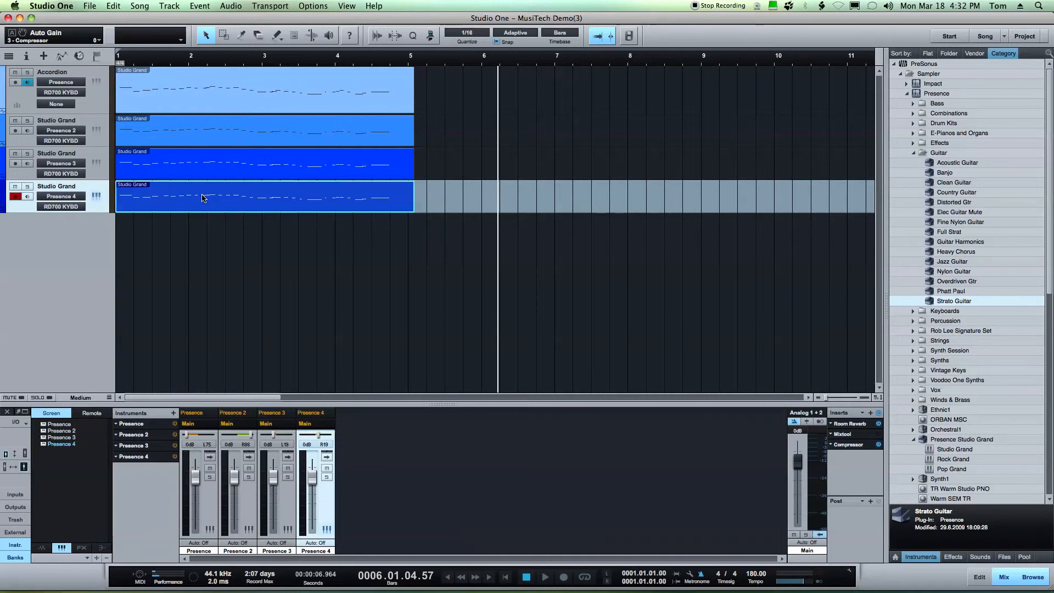
key(Delete)
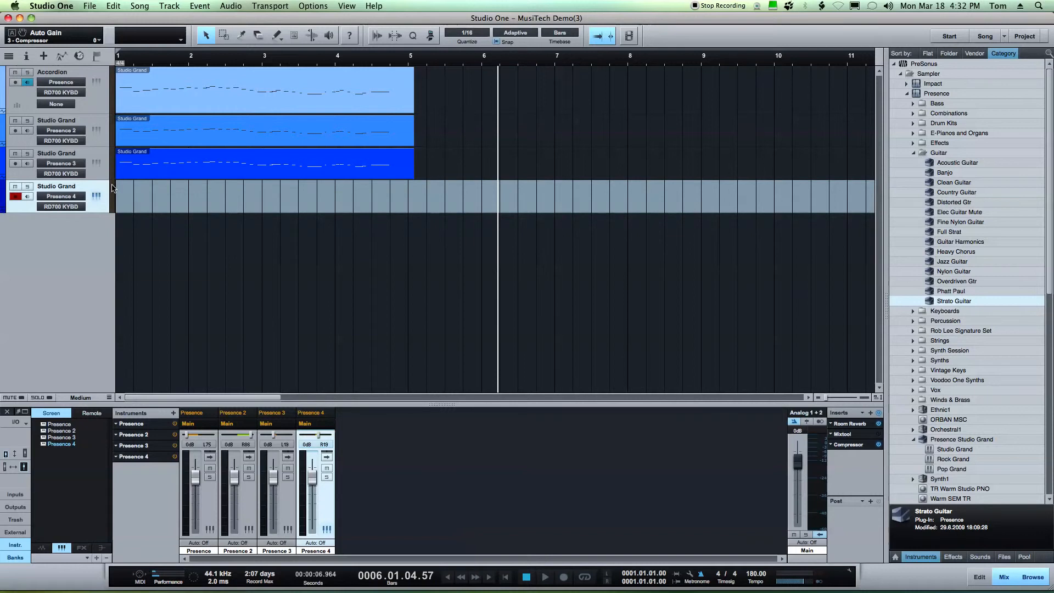
key(shift+t)
key(shift+t)
key(shift+t)
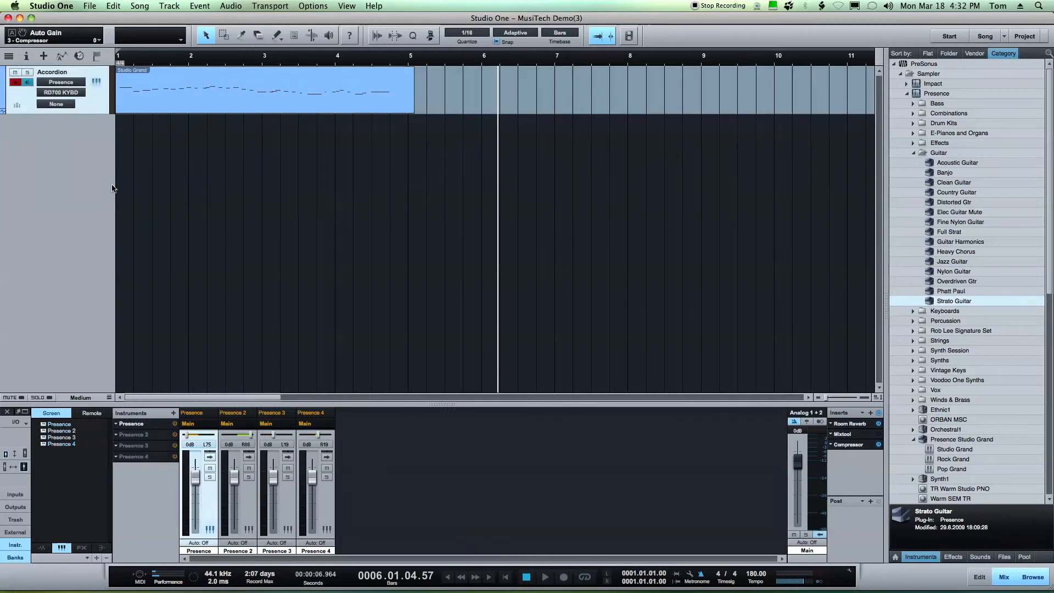
Replace the Accordion track's instrument with the Impact kit Crunkzilla from the instrument browser
click(914, 153)
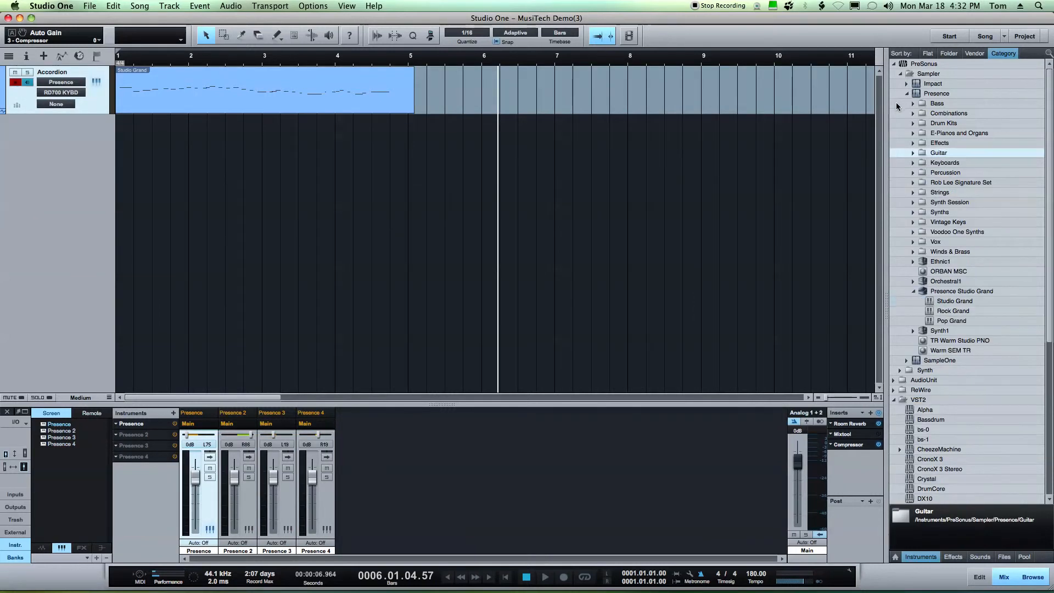
click(906, 93)
click(906, 83)
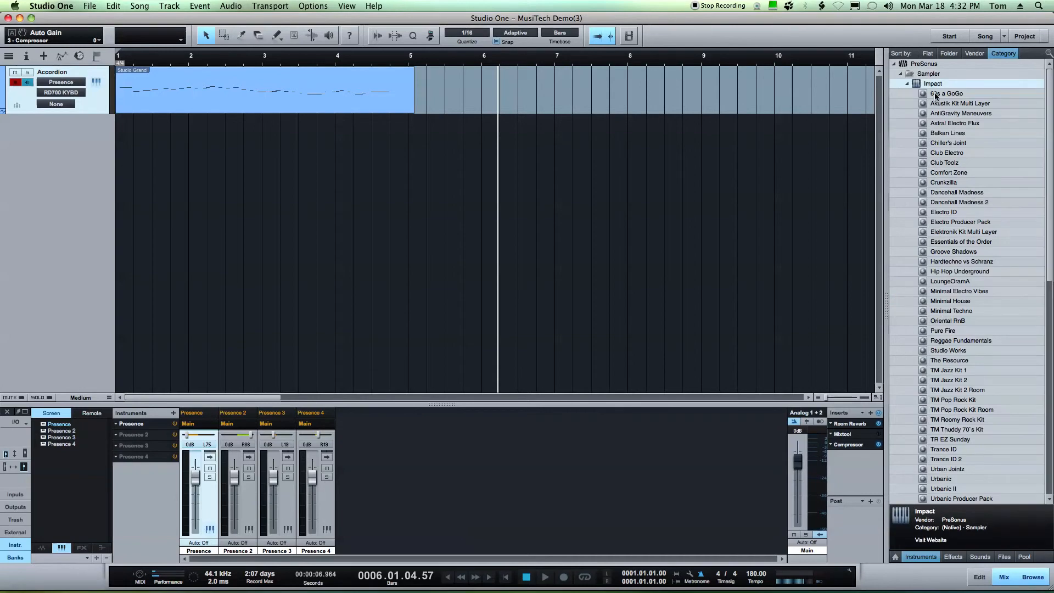
click(923, 184)
drag(911, 181, 356, 83)
click(604, 205)
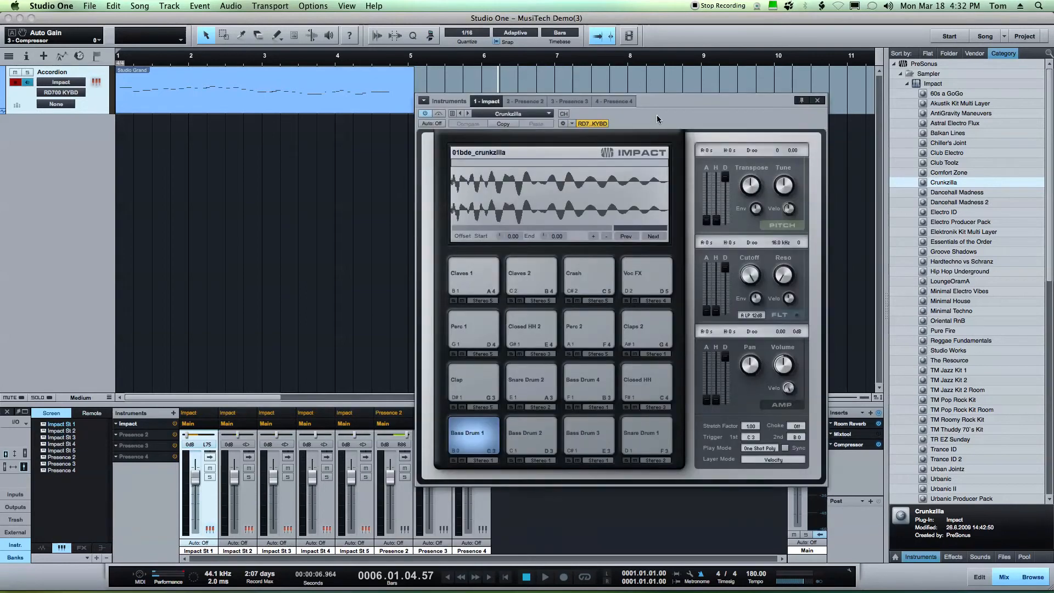
drag(657, 117, 590, 90)
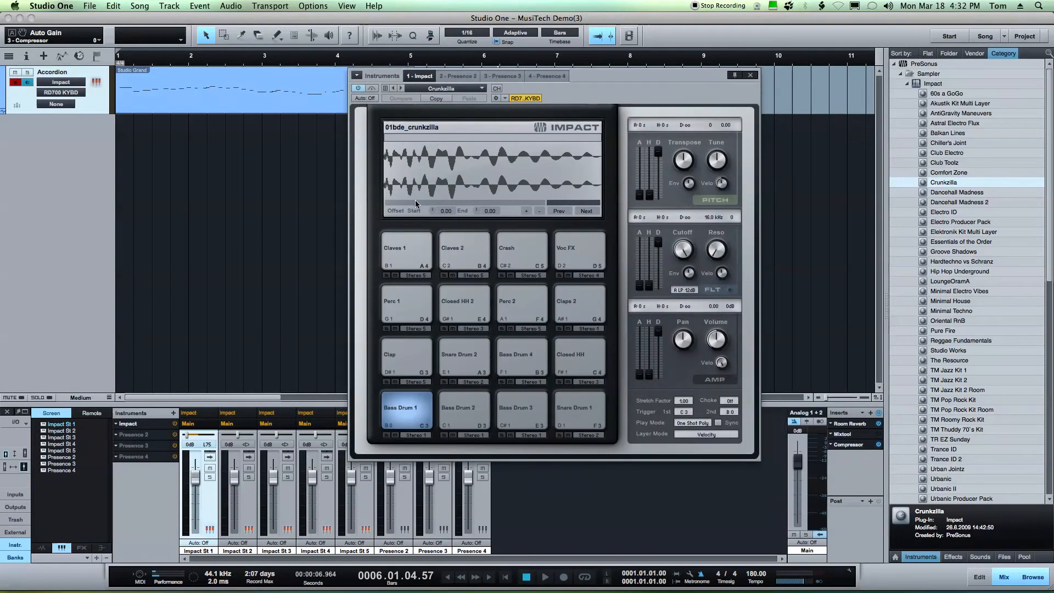
Audition the Crunkzilla kit's pads one by one, from Claves 1 through Perc 1
click(406, 254)
click(406, 253)
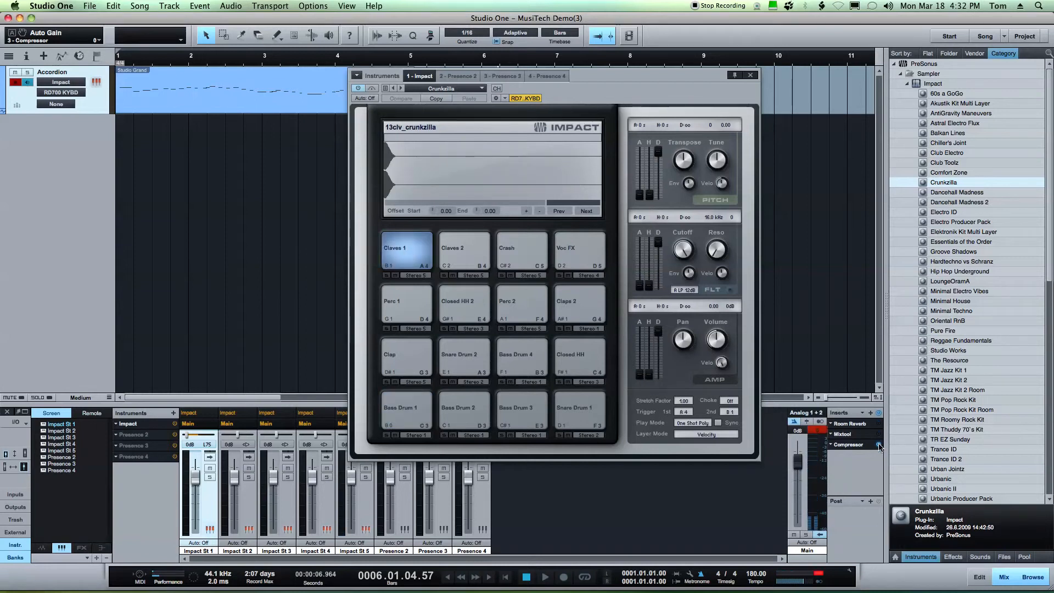
click(403, 250)
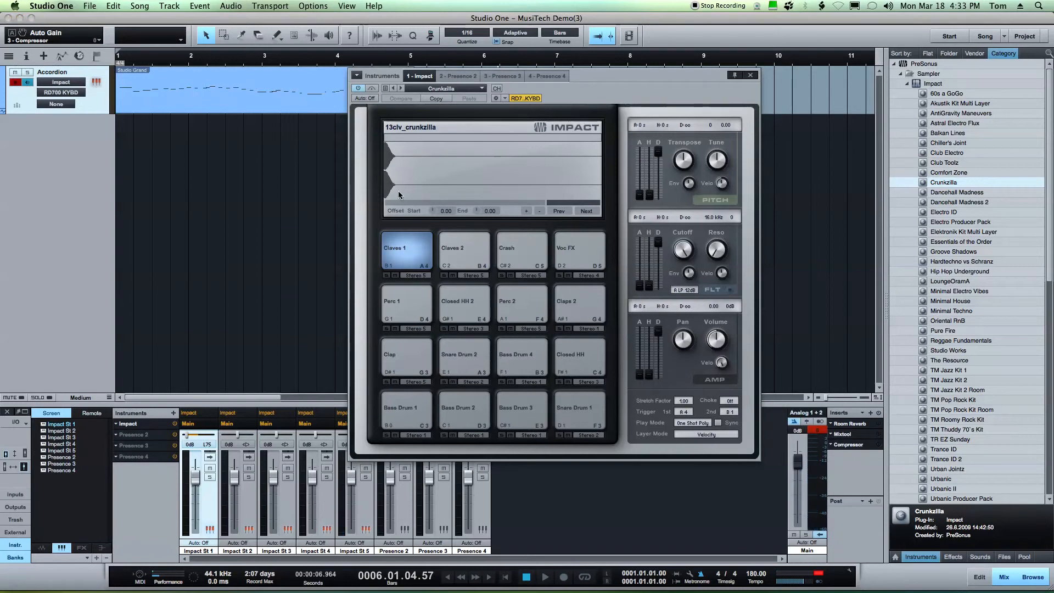
click(460, 251)
click(461, 247)
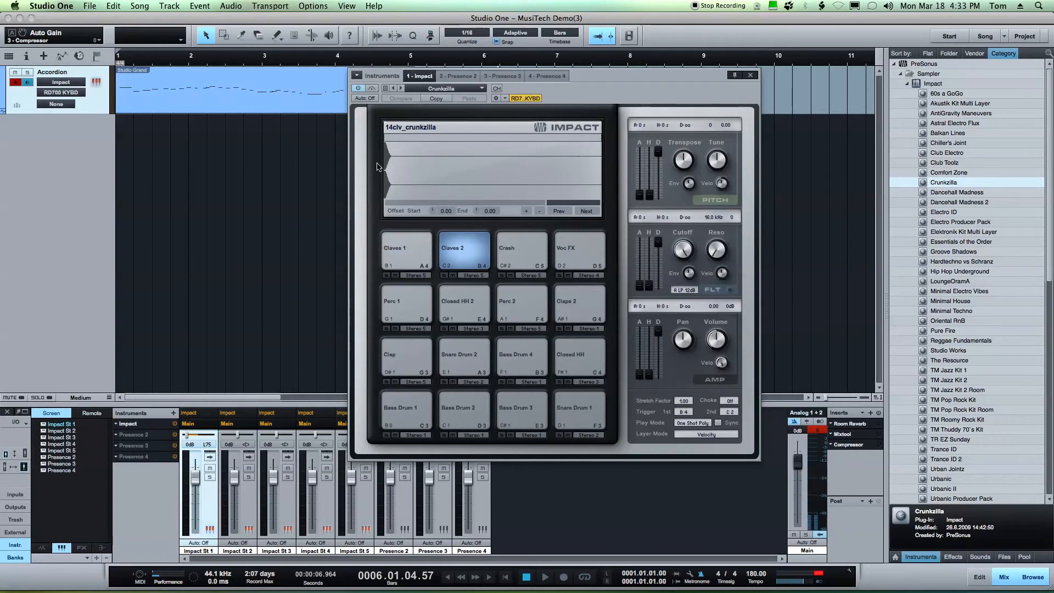
click(514, 252)
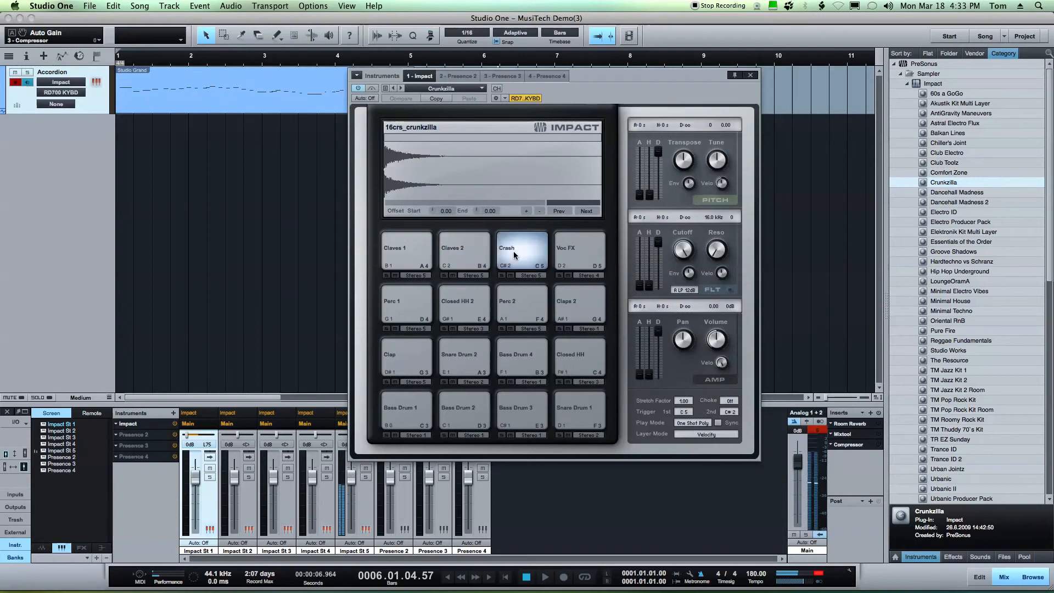
click(570, 253)
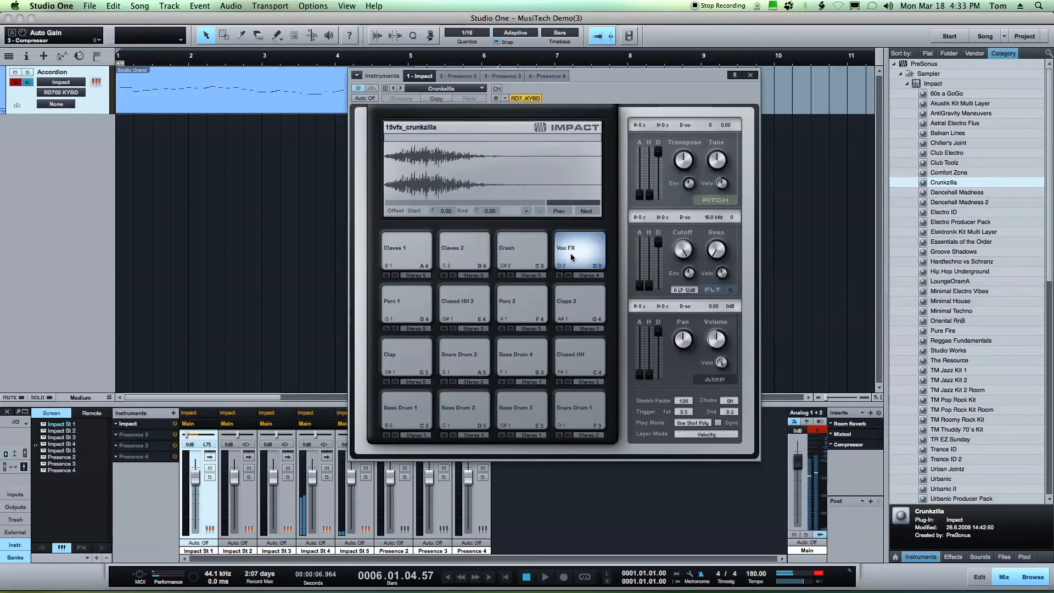
click(404, 302)
click(405, 302)
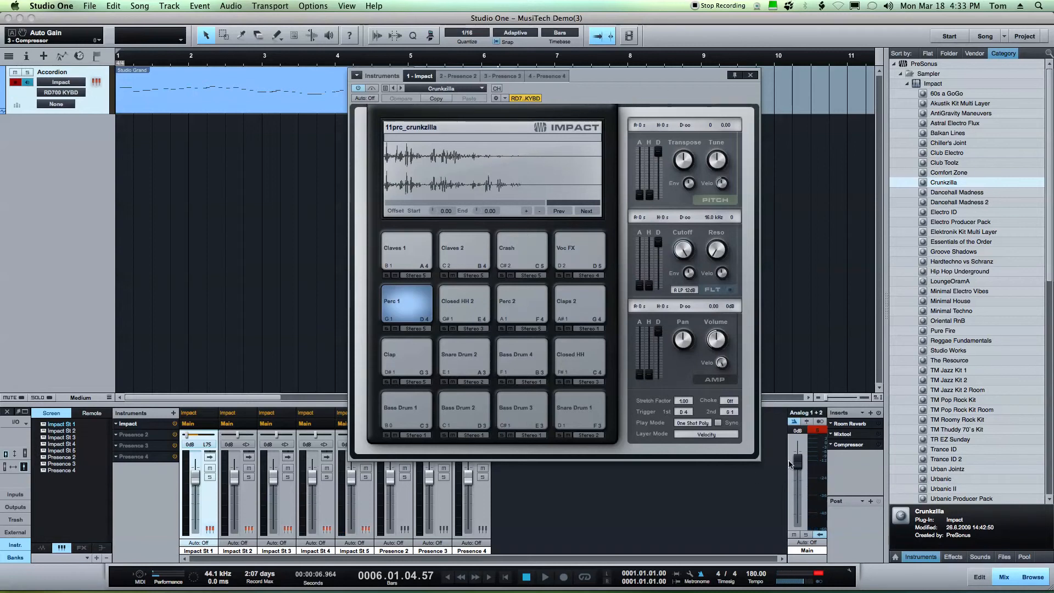
Lower the main output fader to -2.6 dB and audition the remaining Crunkzilla pads
drag(798, 464, 798, 471)
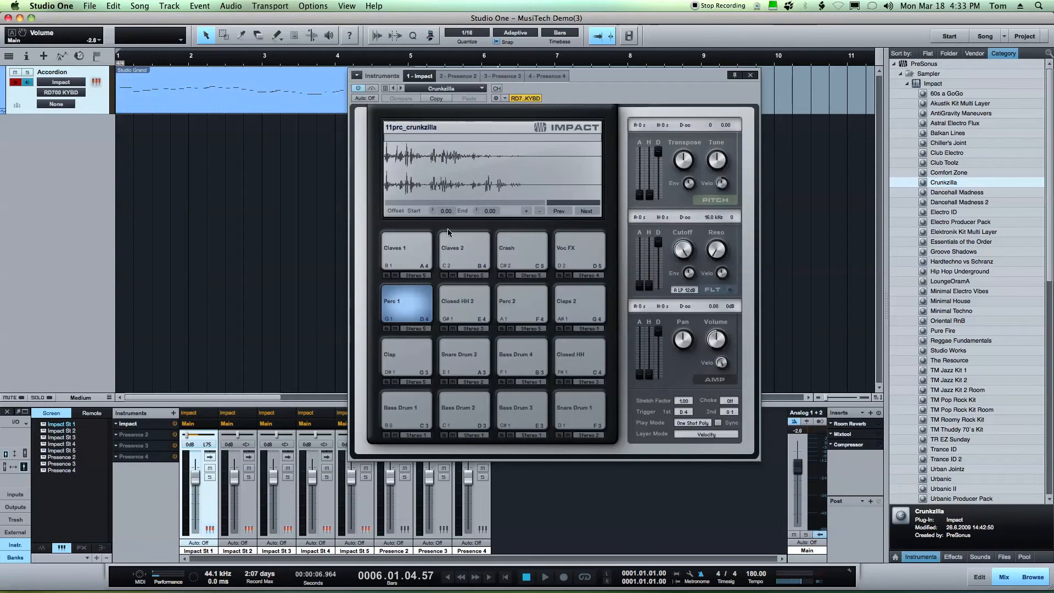
click(453, 313)
click(519, 305)
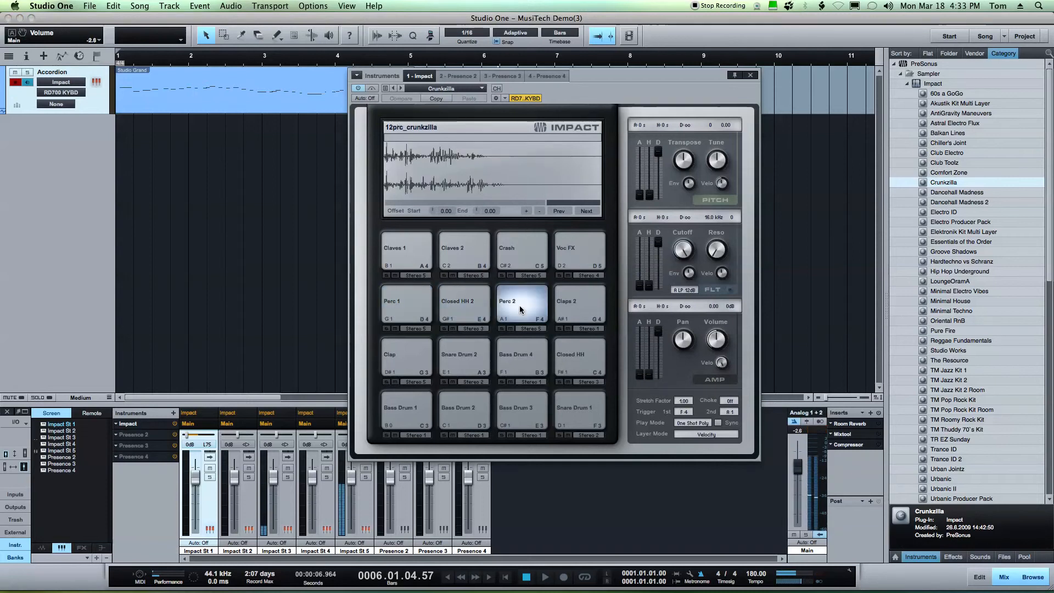
click(569, 305)
click(573, 356)
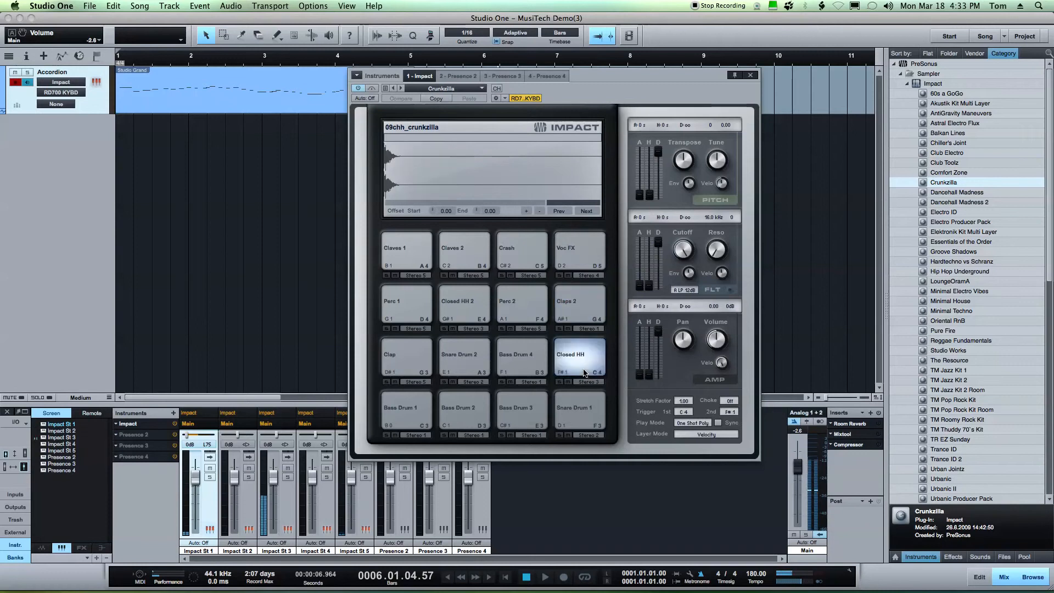
click(540, 362)
click(409, 357)
click(461, 357)
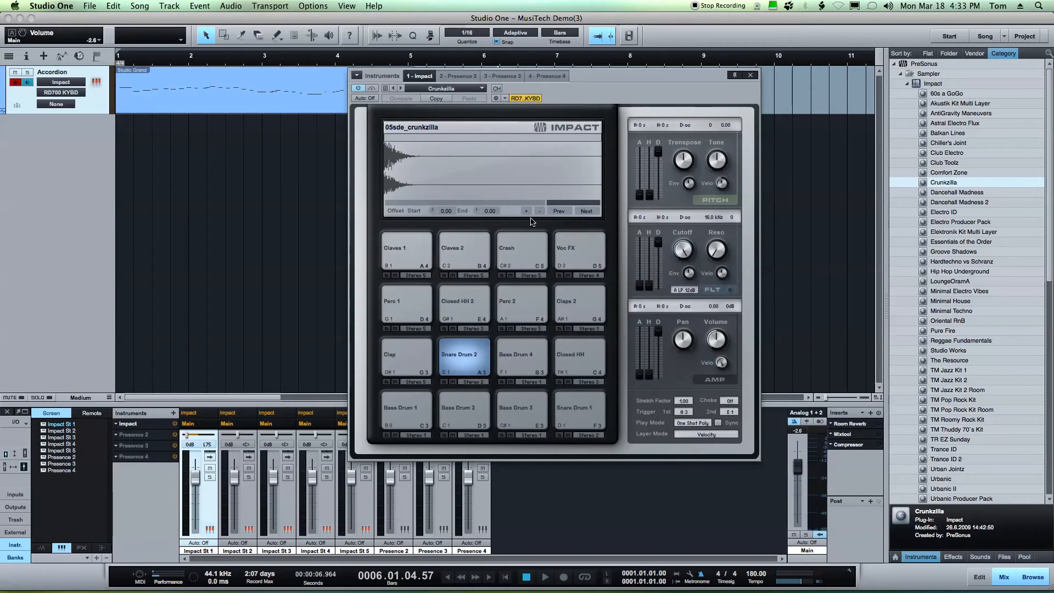
Set the Claves 1 pad's Transpose to -10 semitones, auditioning the pad between adjustments
click(413, 260)
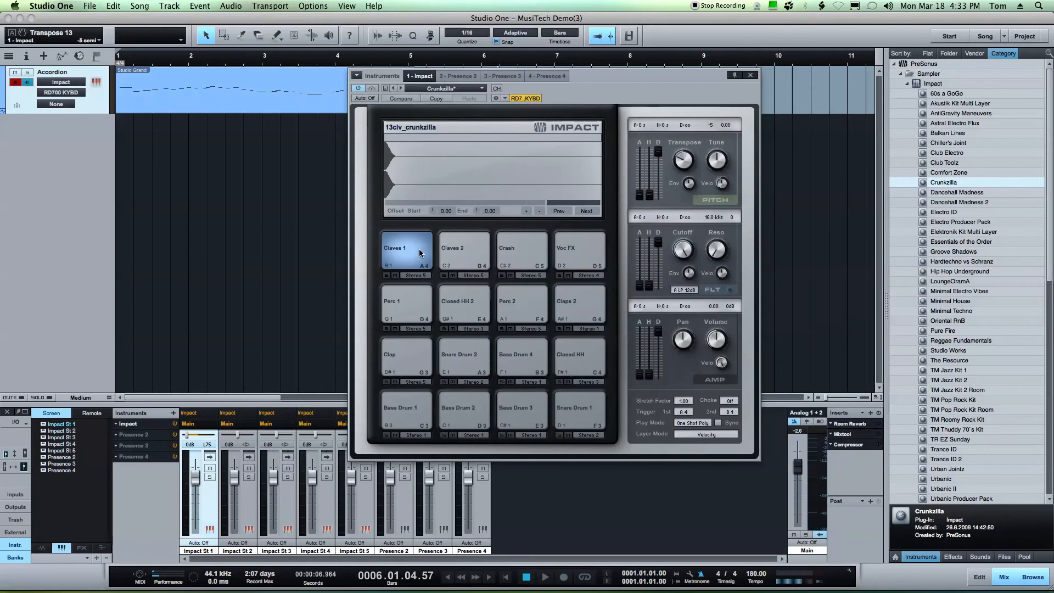
drag(683, 162, 682, 168)
click(414, 253)
drag(679, 162, 697, 107)
click(425, 246)
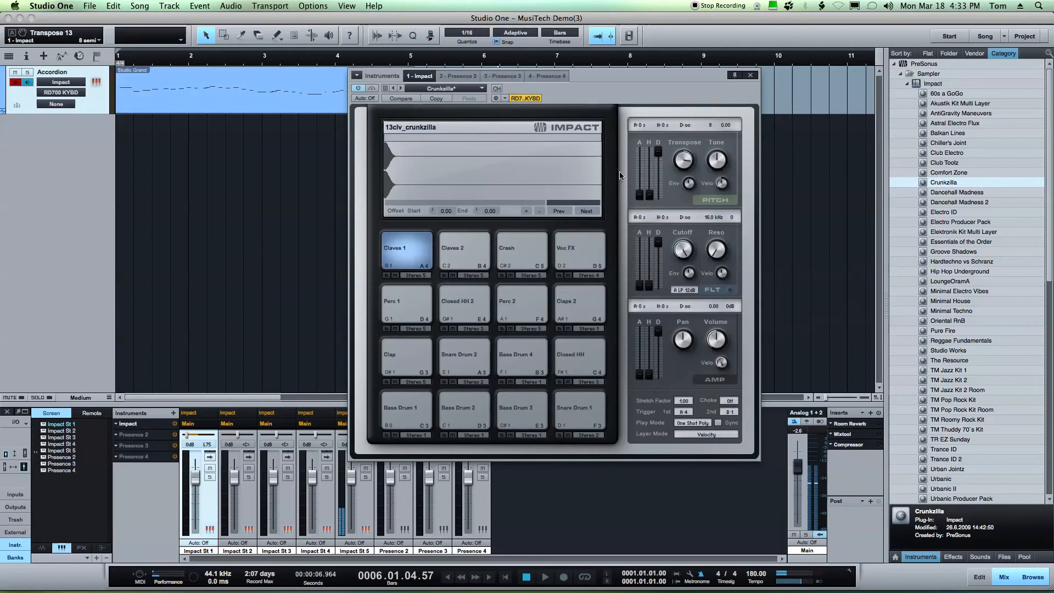
click(423, 253)
click(423, 253)
click(423, 253)
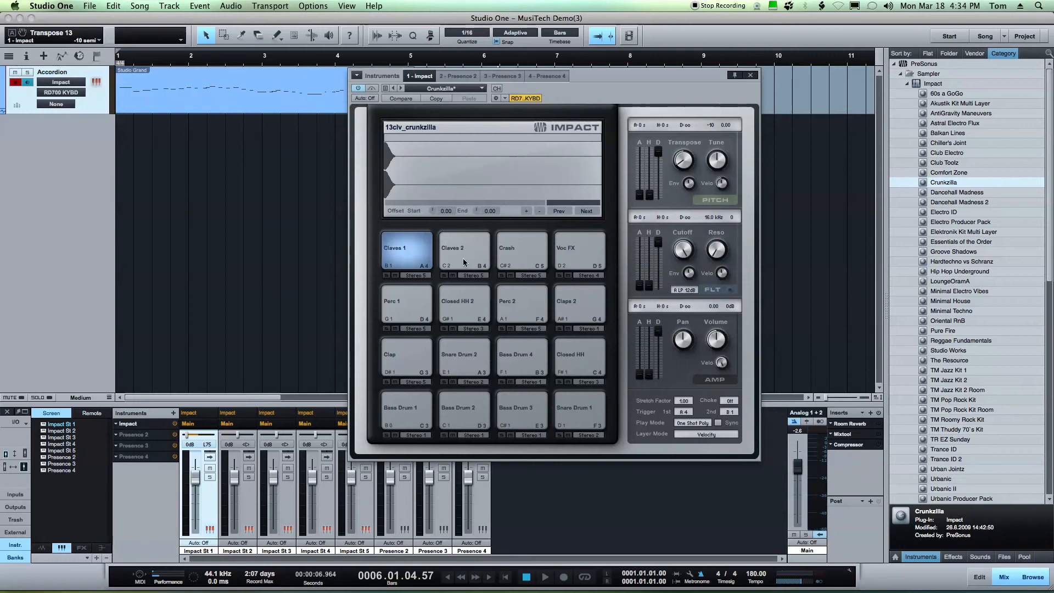
Set the Snare Drum 2 pad's Transpose to 0 semitones, auditioning the pad between adjustments
click(462, 354)
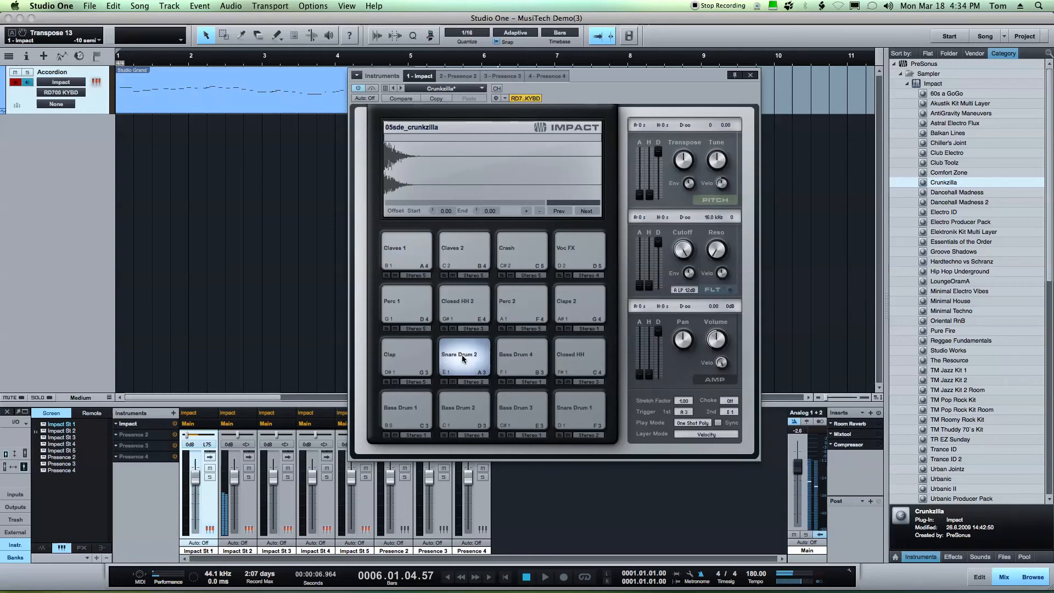
drag(684, 172, 681, 132)
click(471, 346)
click(452, 363)
click(472, 364)
click(471, 364)
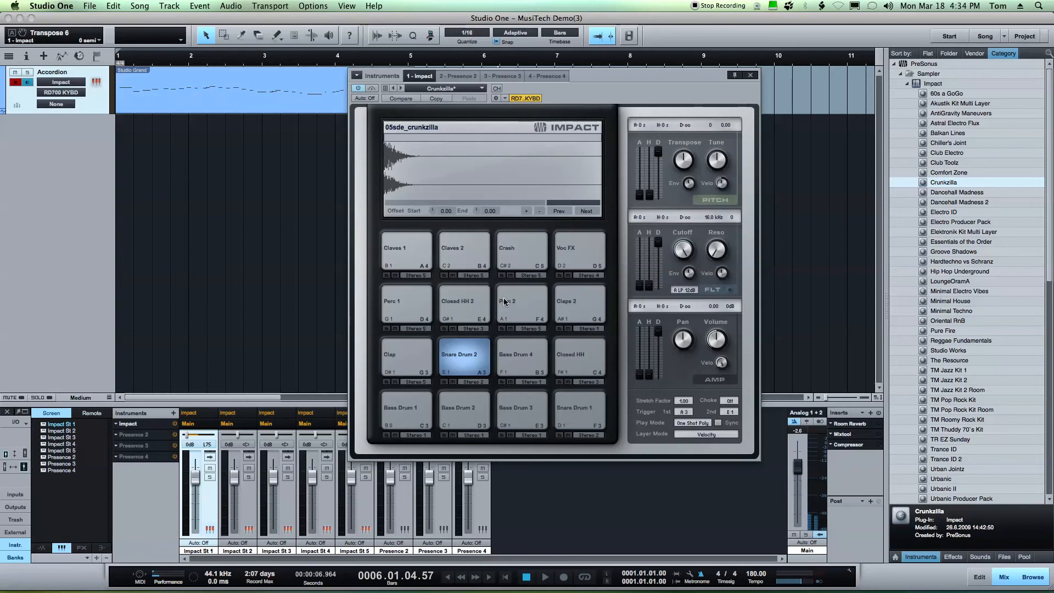
Play the drum part back from the start of the song
drag(618, 78, 714, 149)
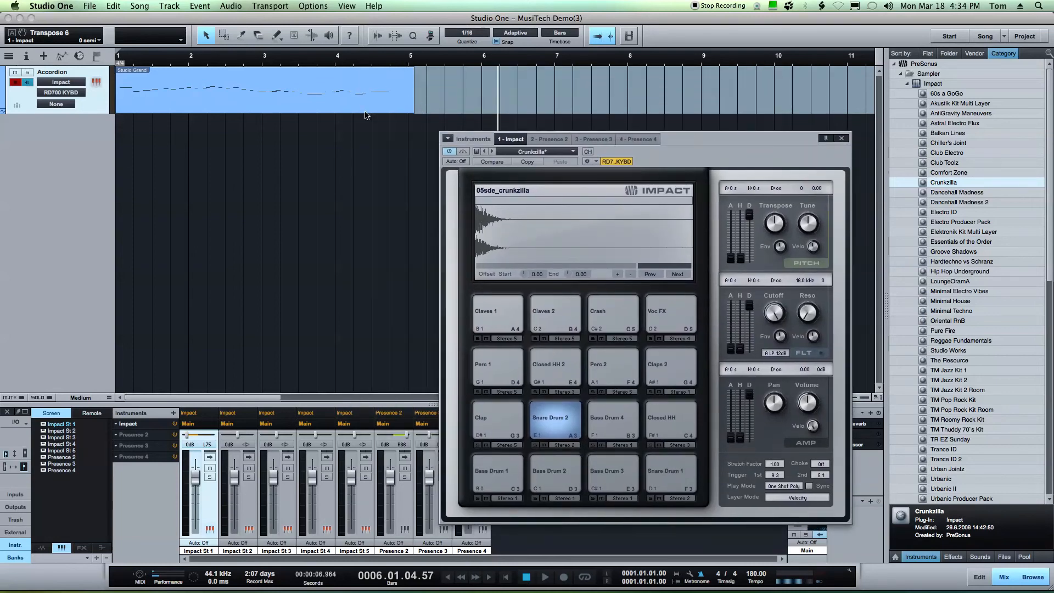
click(124, 130)
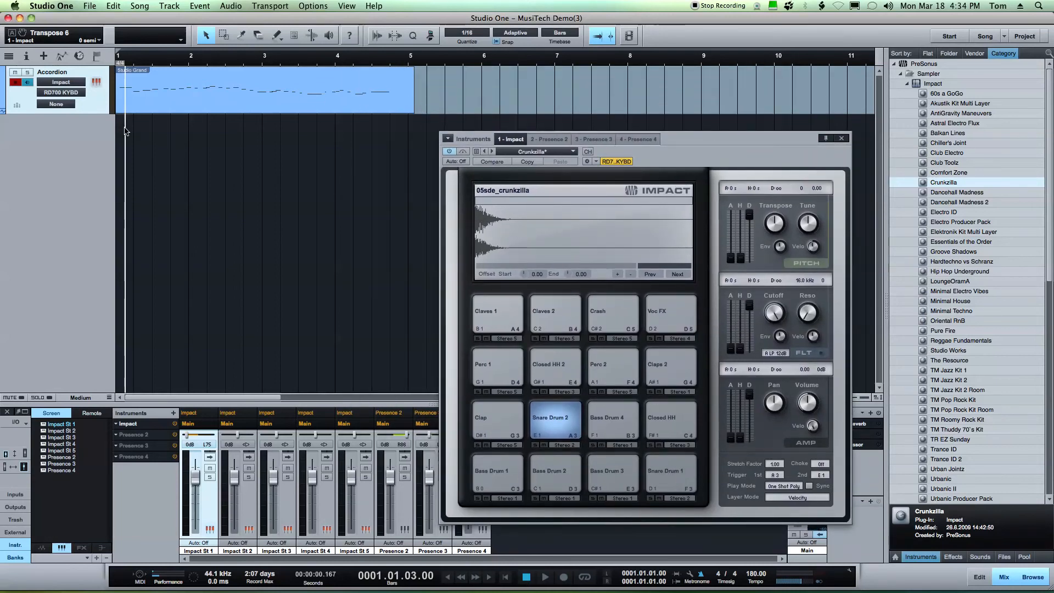
key(space)
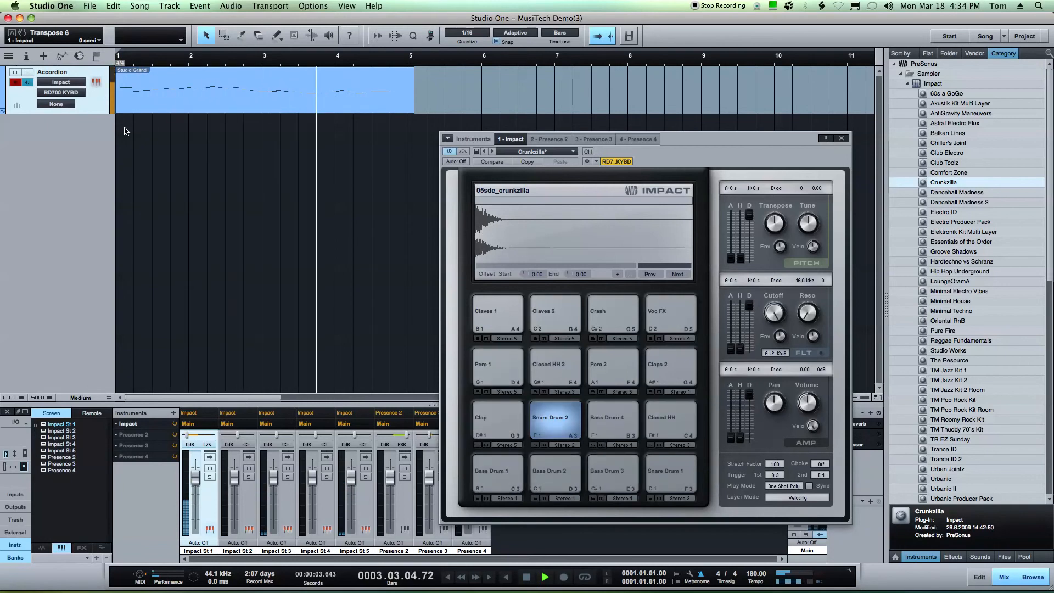
key(space)
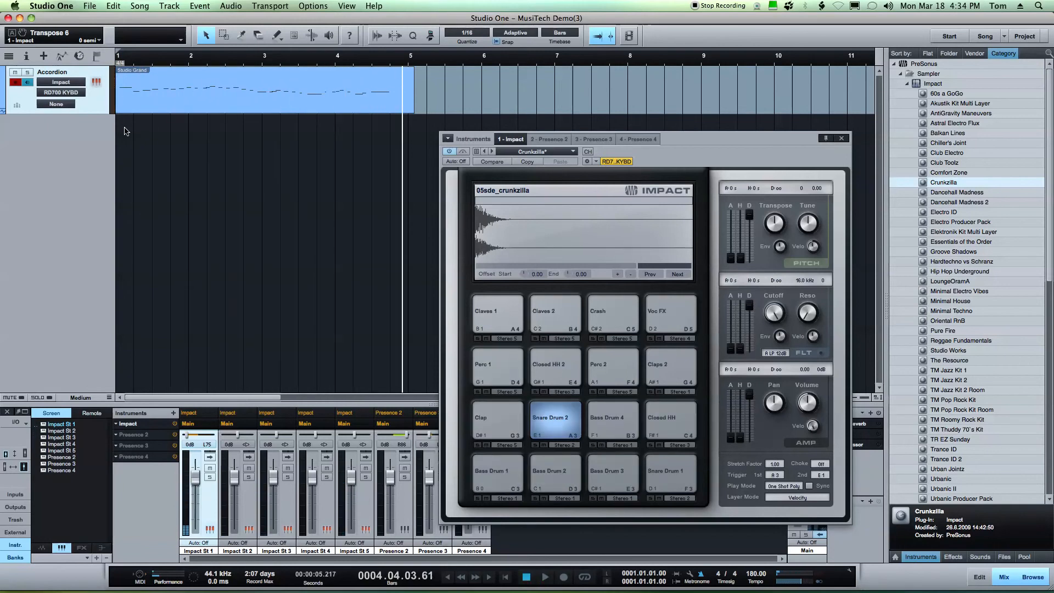
drag(679, 159, 693, 105)
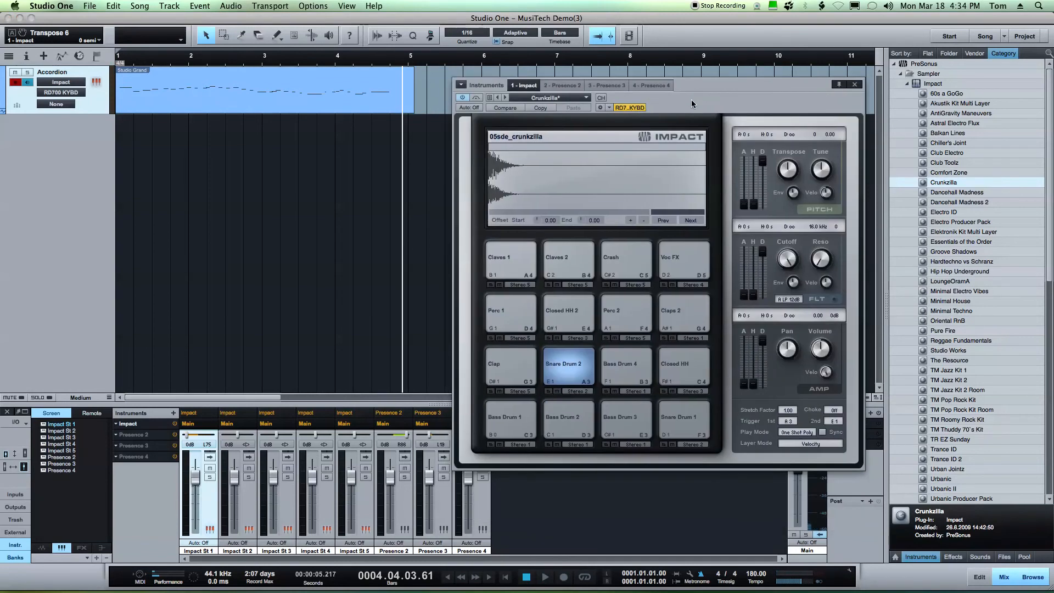
click(118, 57)
key(space)
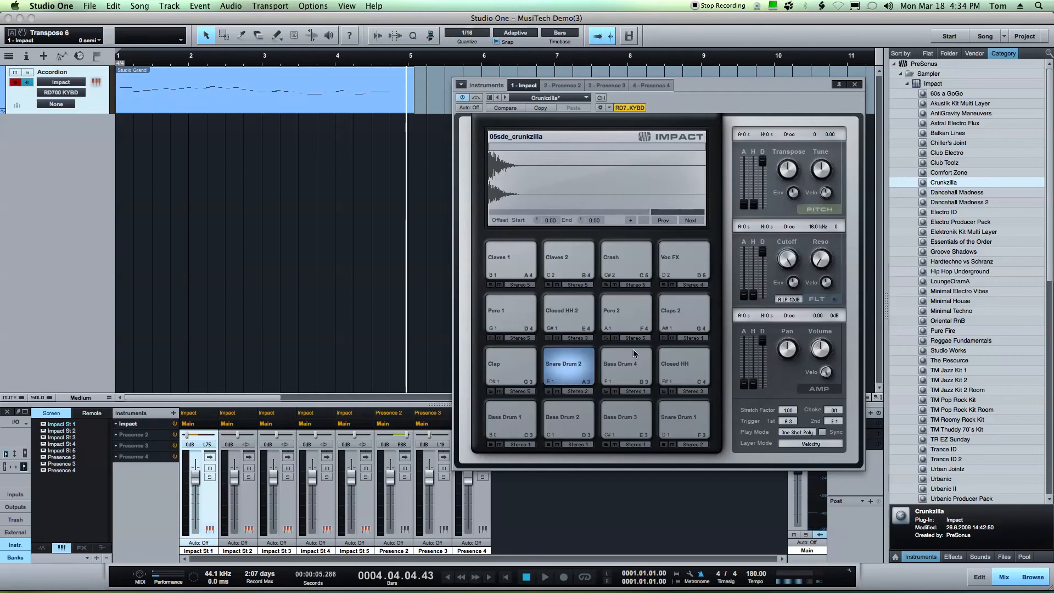
Expand the Impact Stereo 1 mixer channel to show its inserts and sends
click(566, 370)
drag(716, 81, 671, 27)
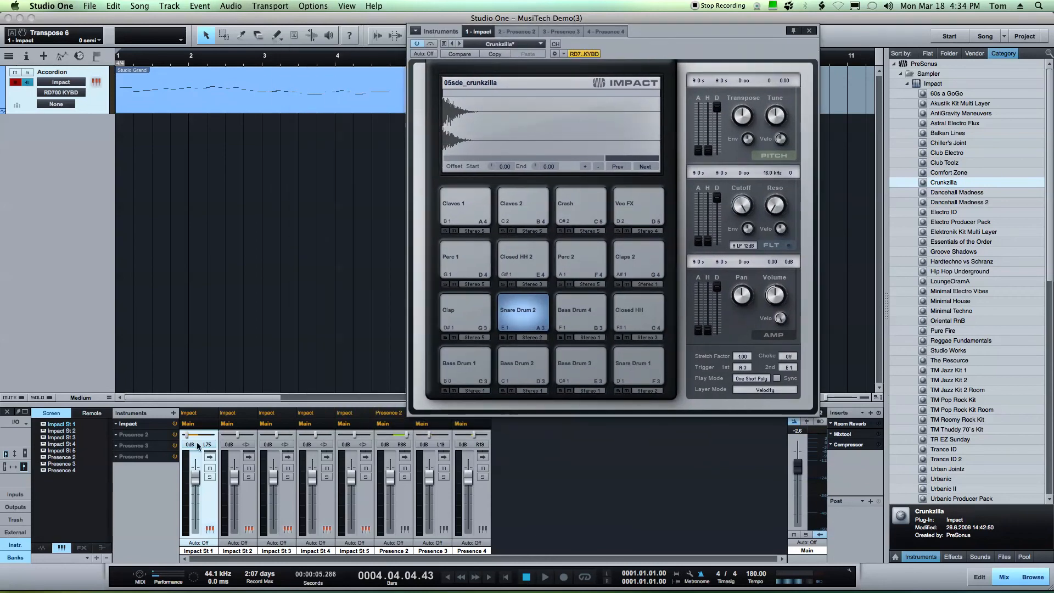
click(210, 456)
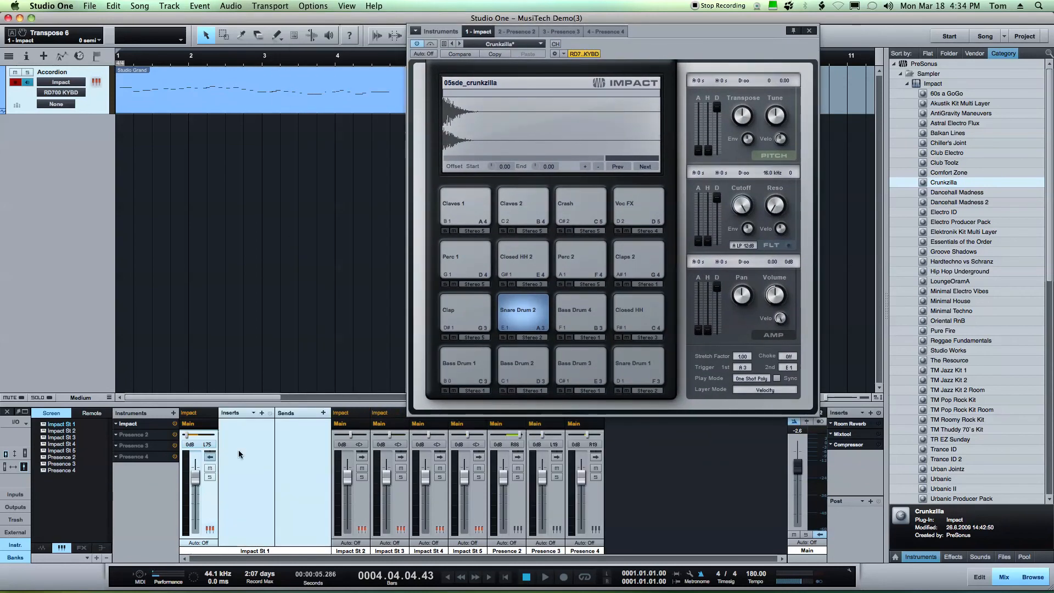
Insert a Phaser effect on the Impact St 1 mixer channel
click(261, 413)
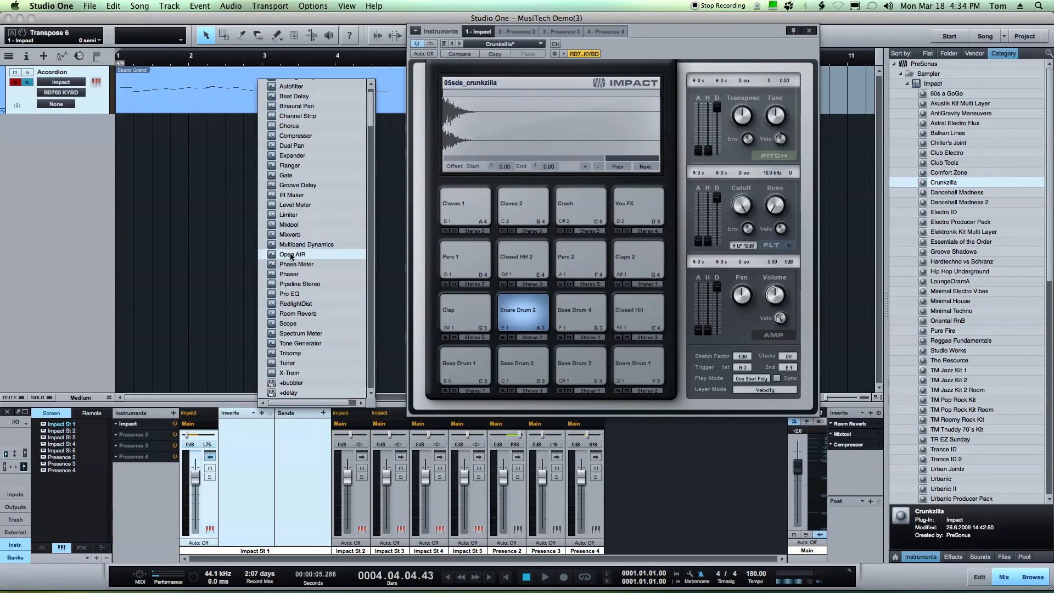
click(289, 274)
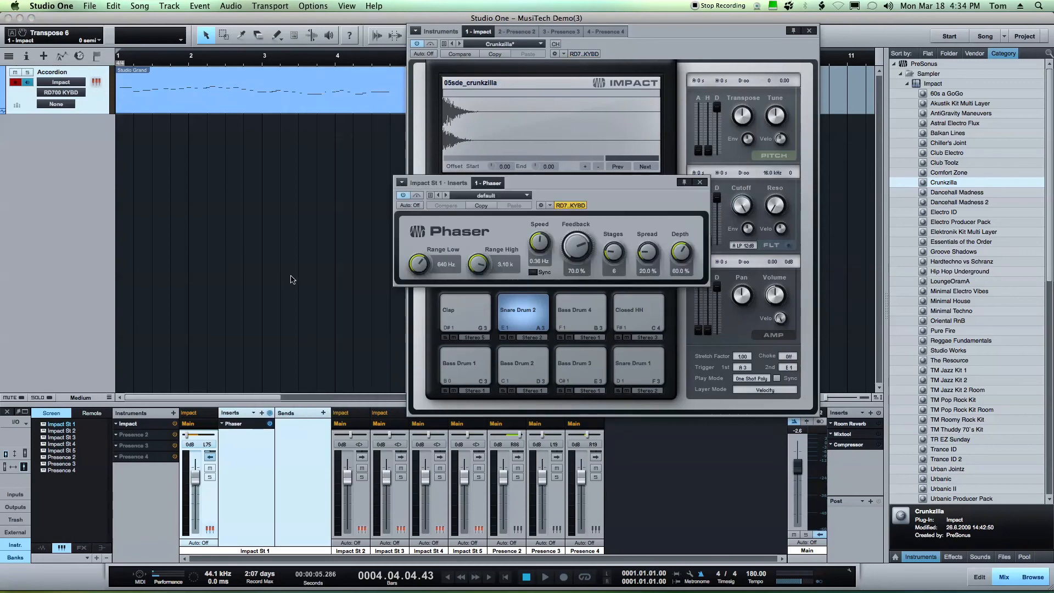
drag(450, 200, 121, 232)
Load the Phaser's Extreme preset, trying Hollow Bassline along the way
click(95, 244)
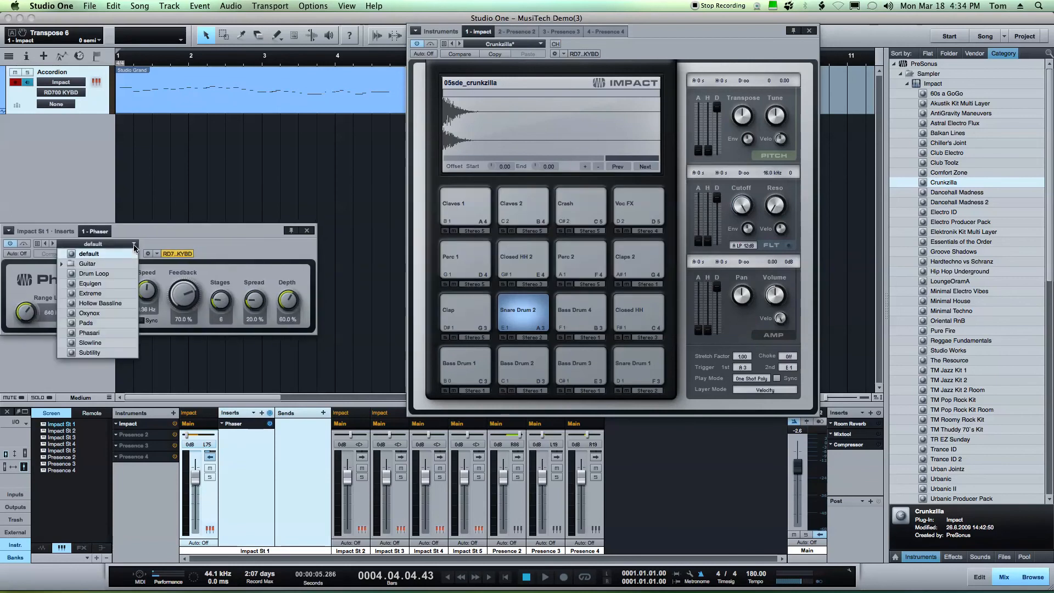
click(90, 293)
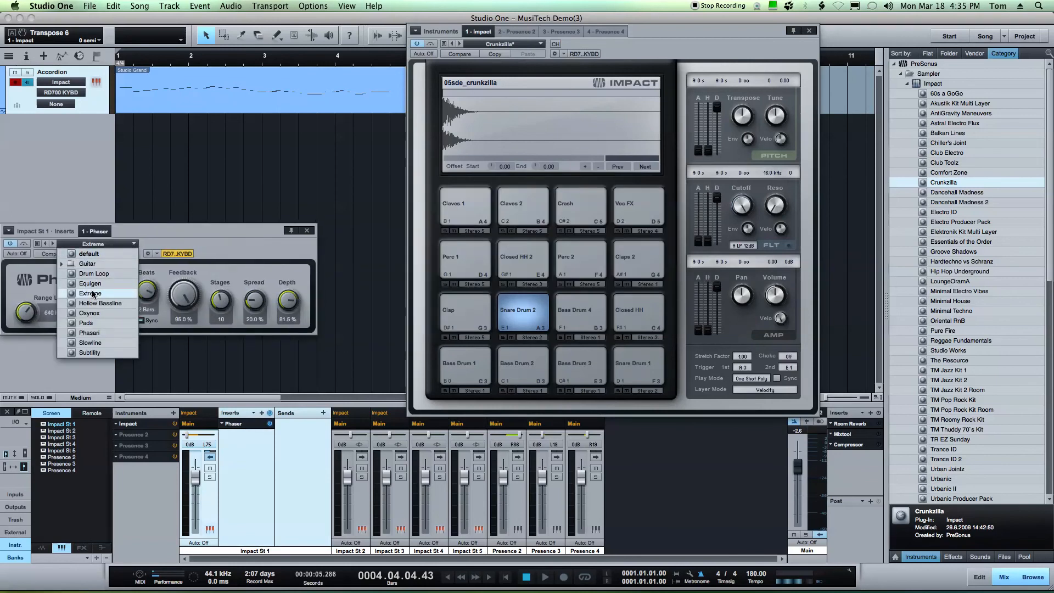
click(100, 303)
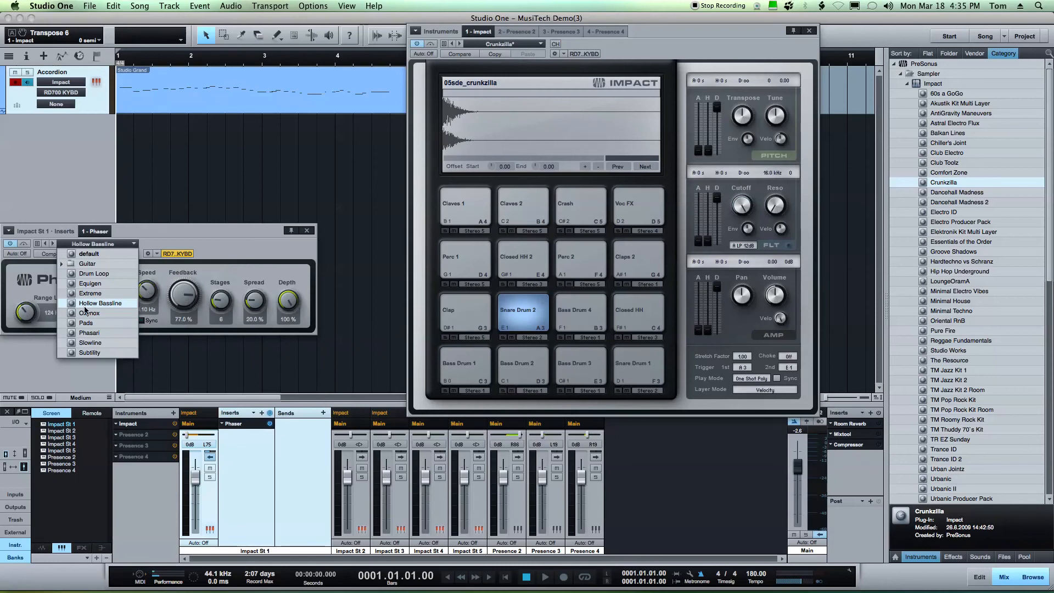
click(96, 293)
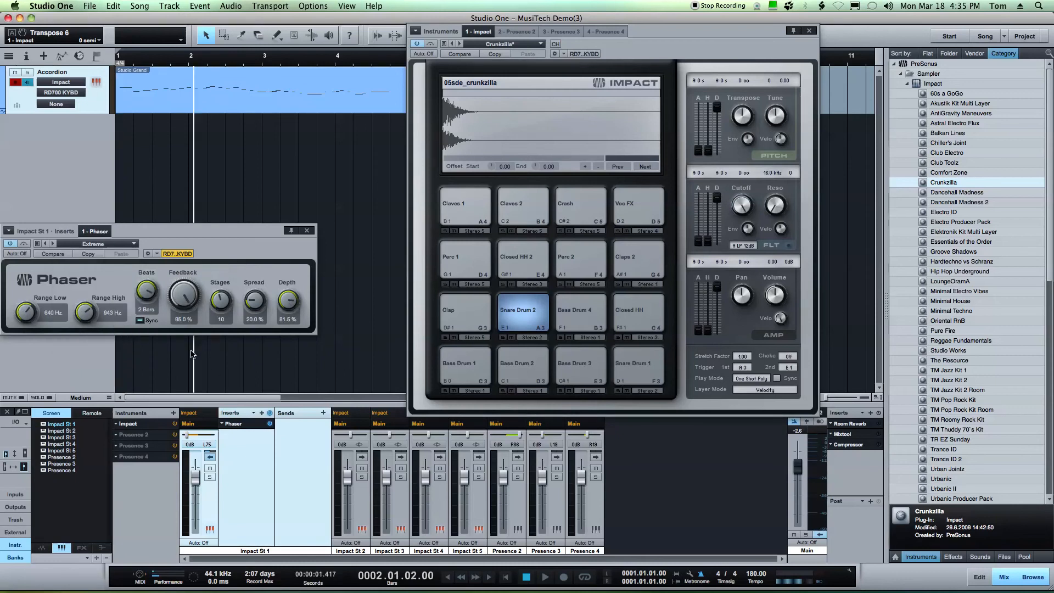
Play the song back to audition the Phaser on the drums
key(space)
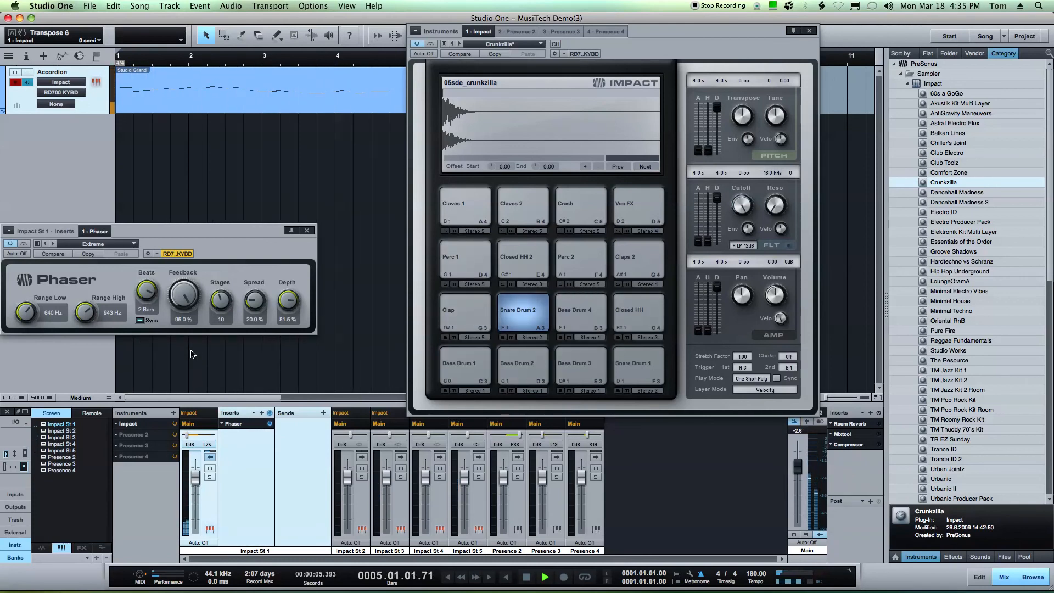
drag(215, 235, 305, 219)
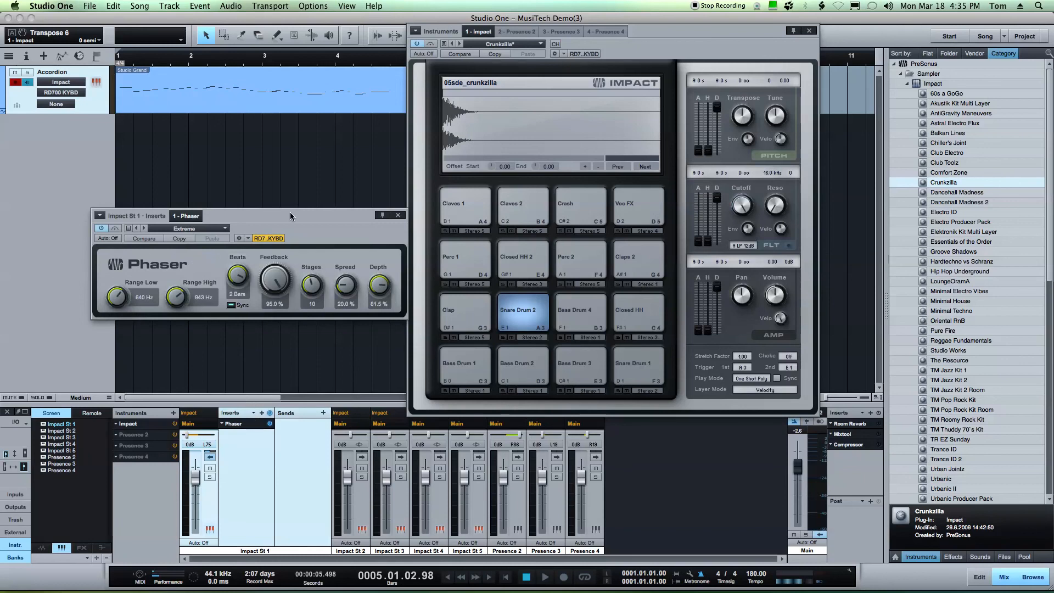
Open the main output's Room Reverb editor and close it again
click(855, 466)
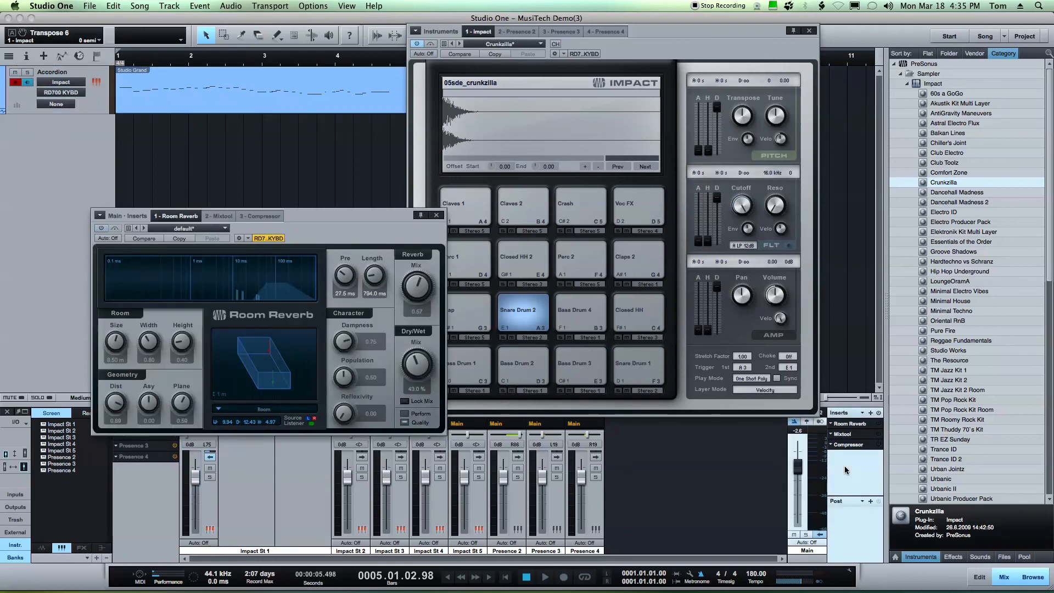
click(438, 215)
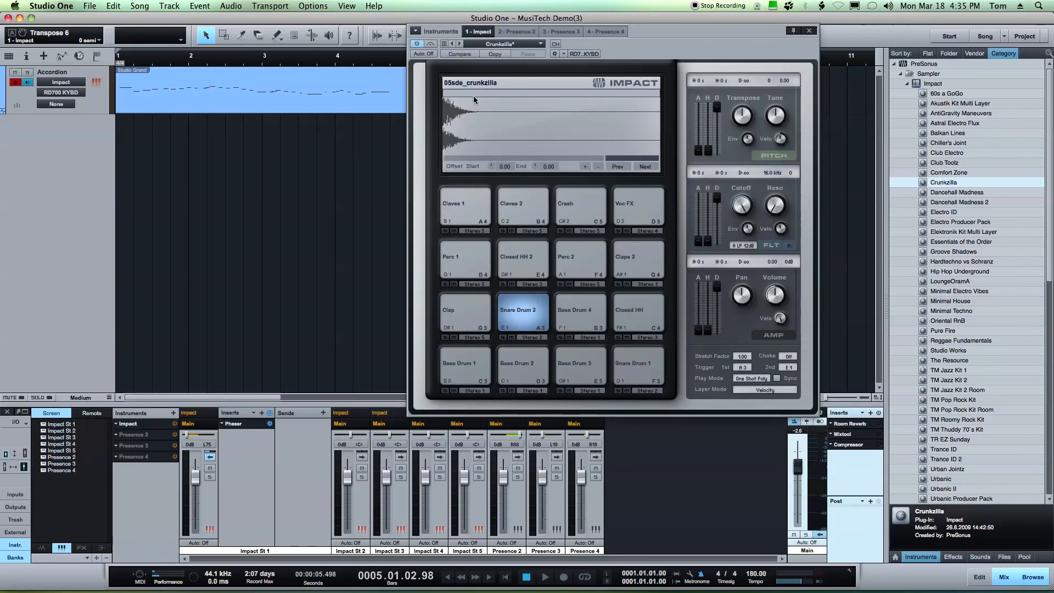
drag(660, 34, 424, 135)
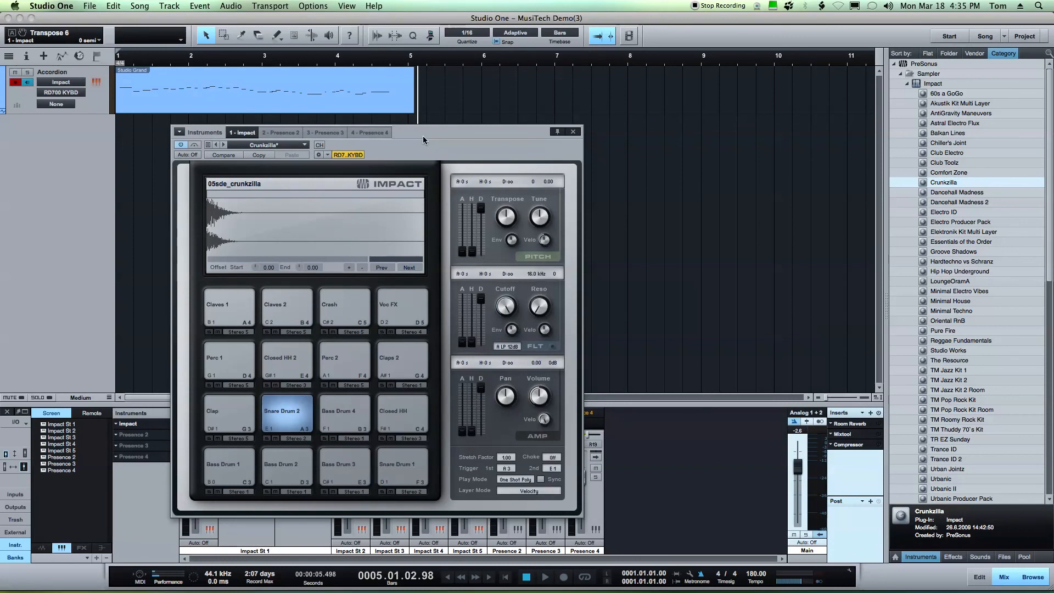